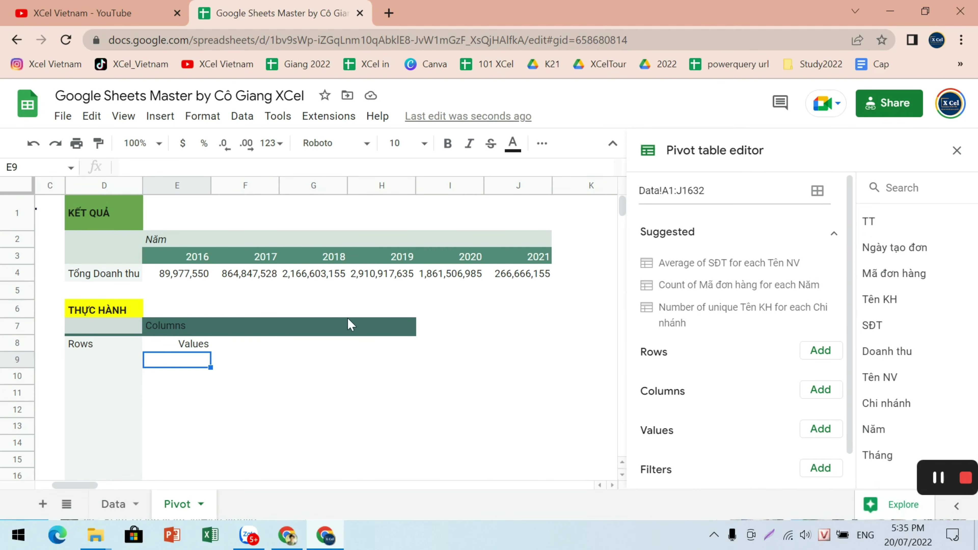
Step: Examine the order records on the Data sheet down to the last rows, including the Năm column
{"action": "left_click", "coordinate": [109, 506]}
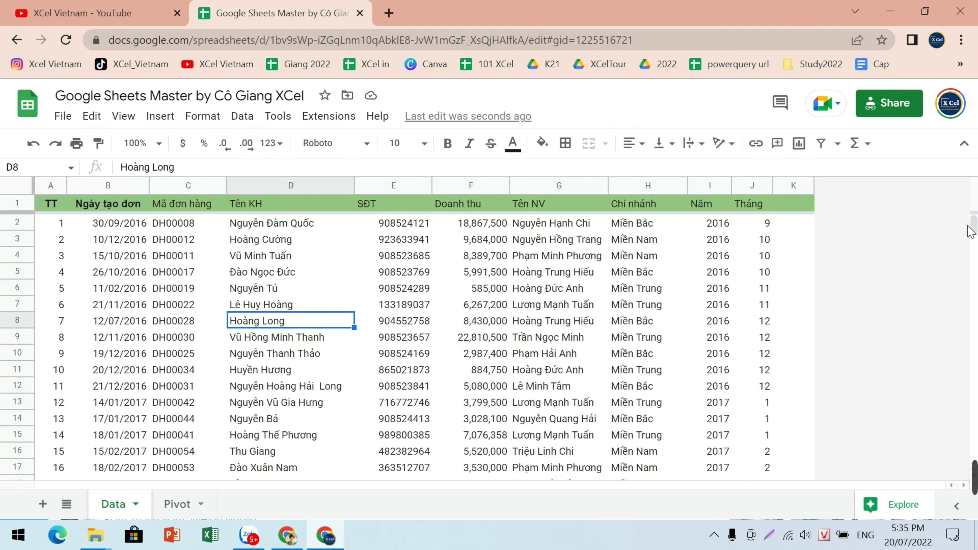
{"action": "left_click_drag", "start_coordinate": [974, 228], "coordinate": [974, 452]}
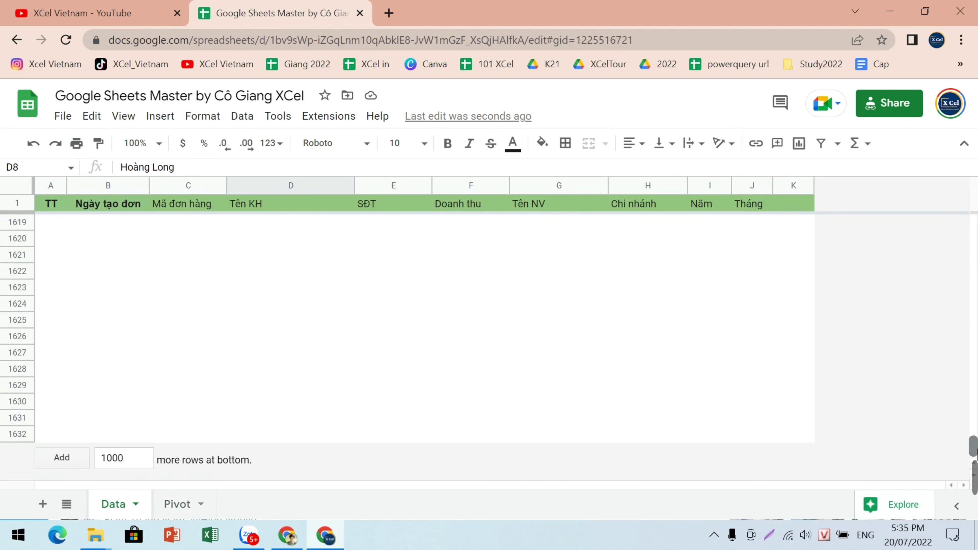
{"action": "left_click", "coordinate": [167, 505]}
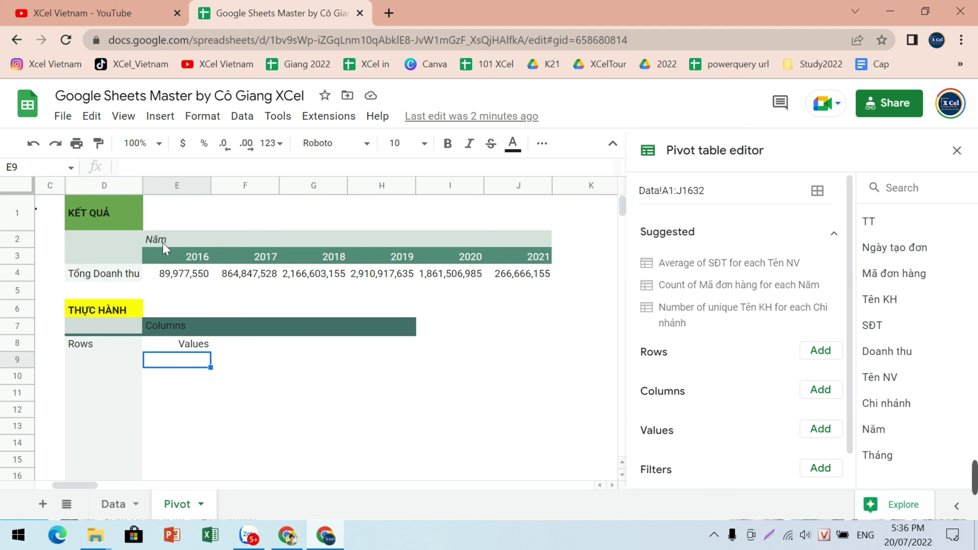
{"action": "left_click", "coordinate": [113, 503]}
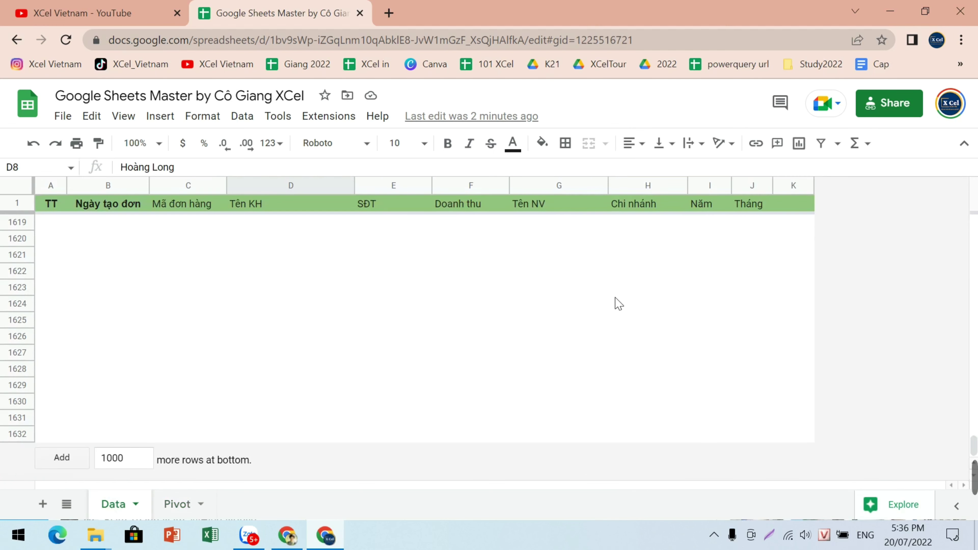
{"action": "left_click_drag", "start_coordinate": [974, 479], "coordinate": [972, 186]}
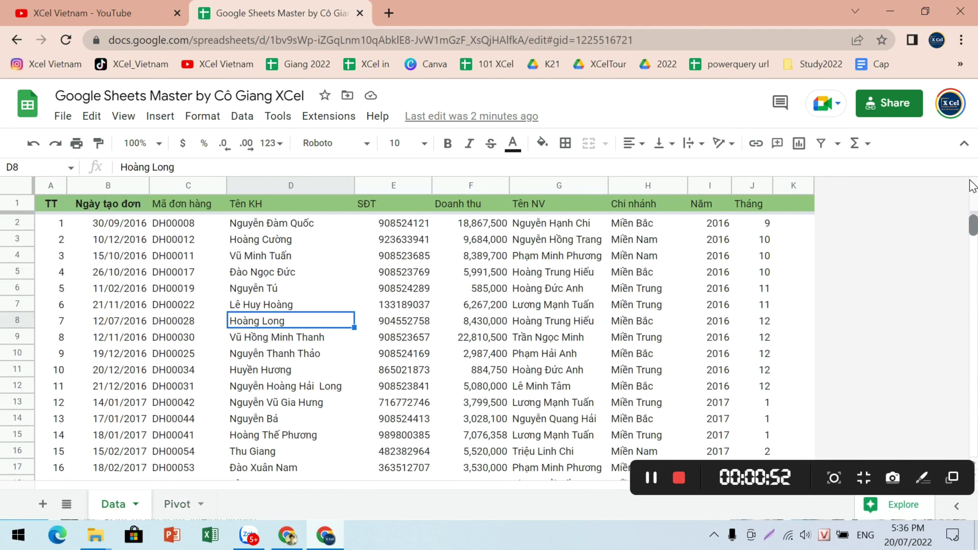
{"action": "left_click", "coordinate": [717, 240]}
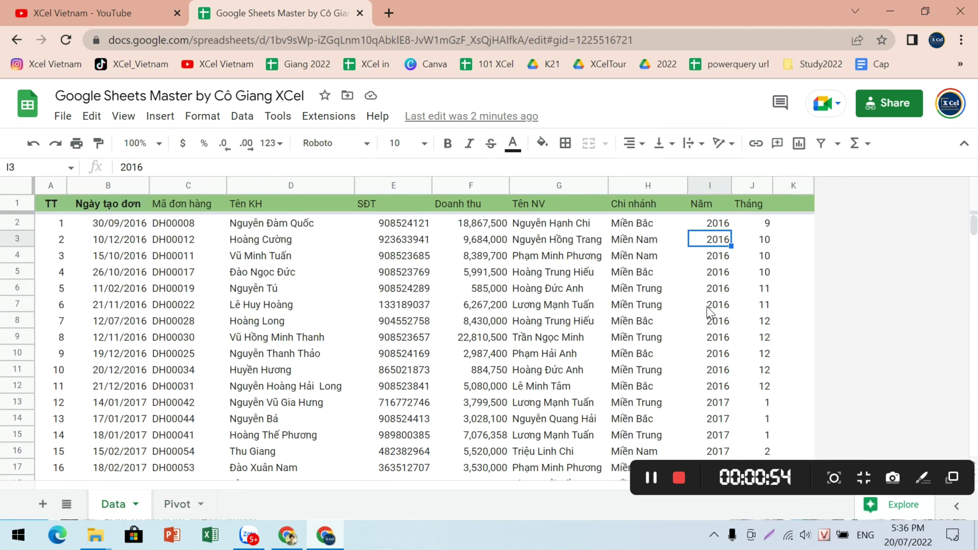
Step: Add the Năm field to the Columns of the practice pivot table on the Pivot sheet
{"action": "left_click", "coordinate": [170, 510]}
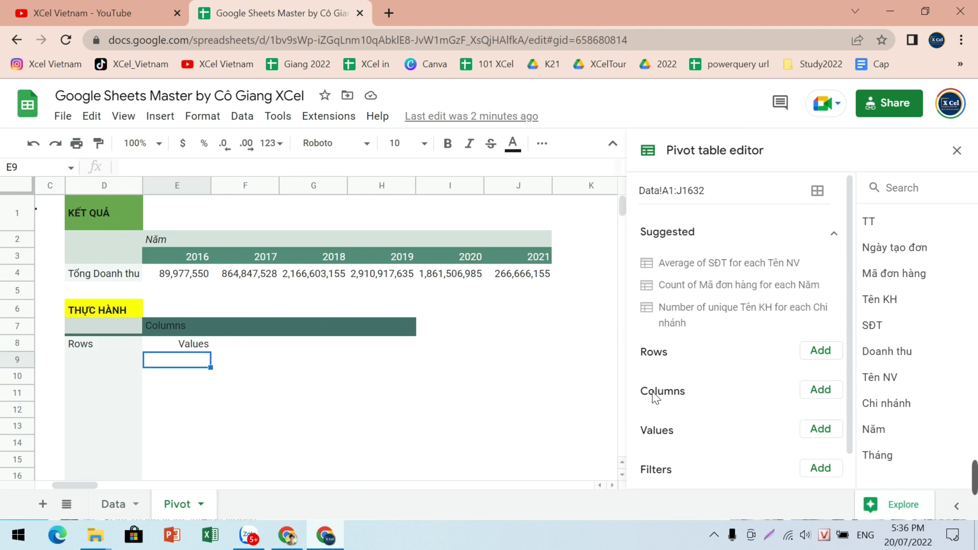
{"action": "left_click", "coordinate": [819, 392]}
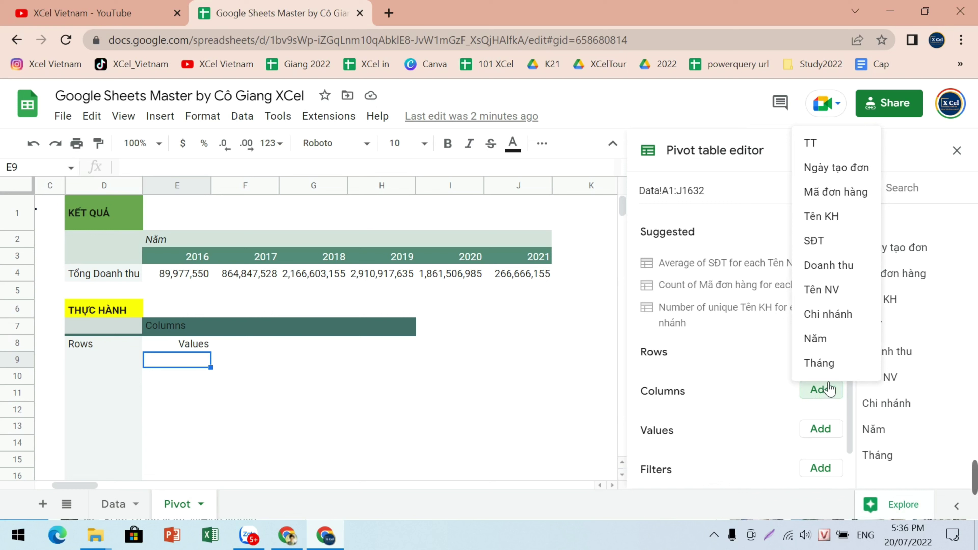
{"action": "left_click", "coordinate": [816, 339]}
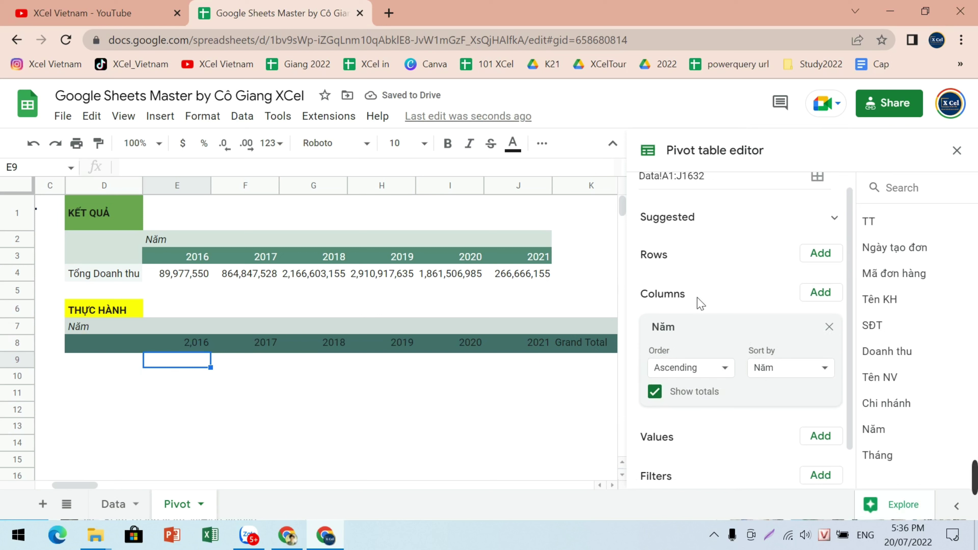
Step: Try Doanh thu as a row field in the practice pivot table, and remove it from Rows
{"action": "left_click", "coordinate": [822, 257]}
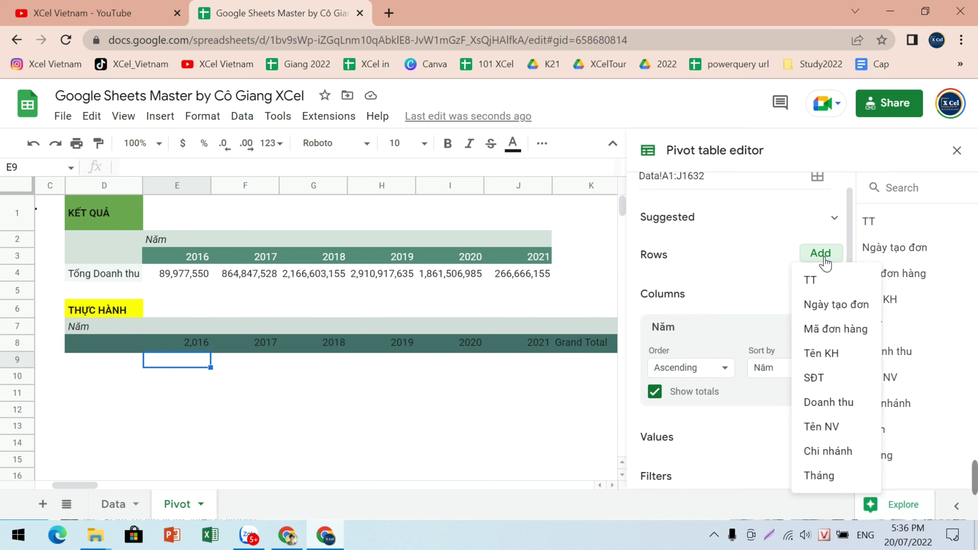
{"action": "left_click", "coordinate": [828, 403]}
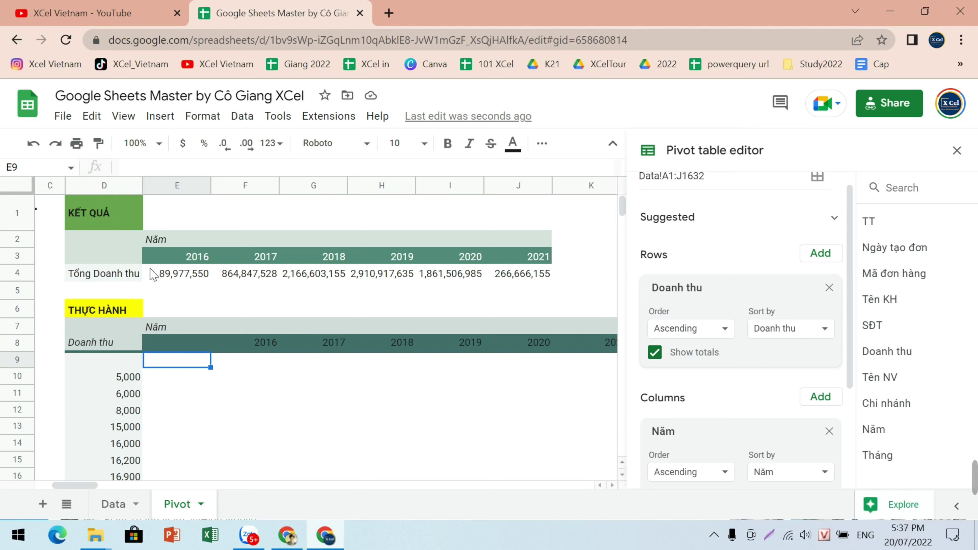
{"action": "left_click", "coordinate": [829, 289]}
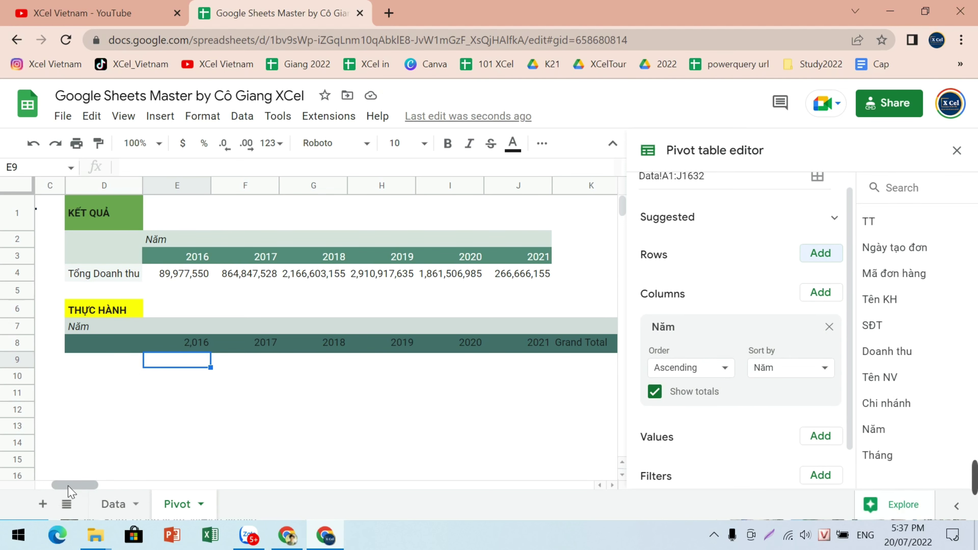
Step: Examine the finished sample table of revenue by branch and year on the Pivot sheet
{"action": "left_click_drag", "start_coordinate": [69, 485], "coordinate": [147, 474]}
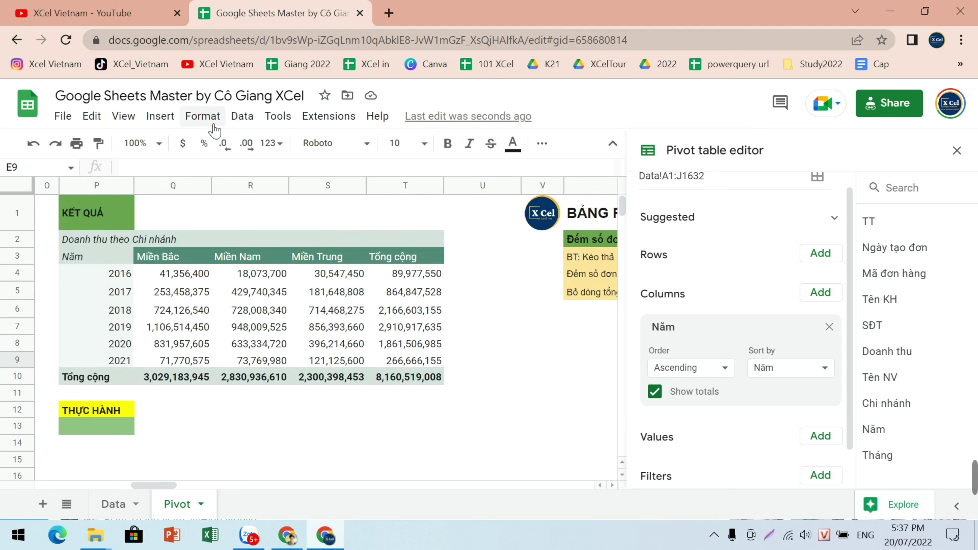
{"action": "left_click", "coordinate": [157, 122]}
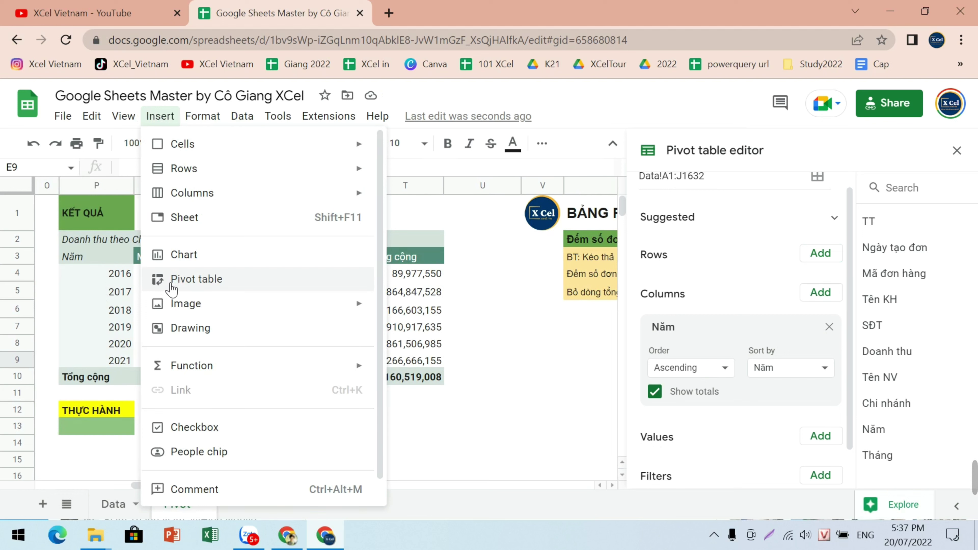
{"action": "left_click", "coordinate": [100, 296]}
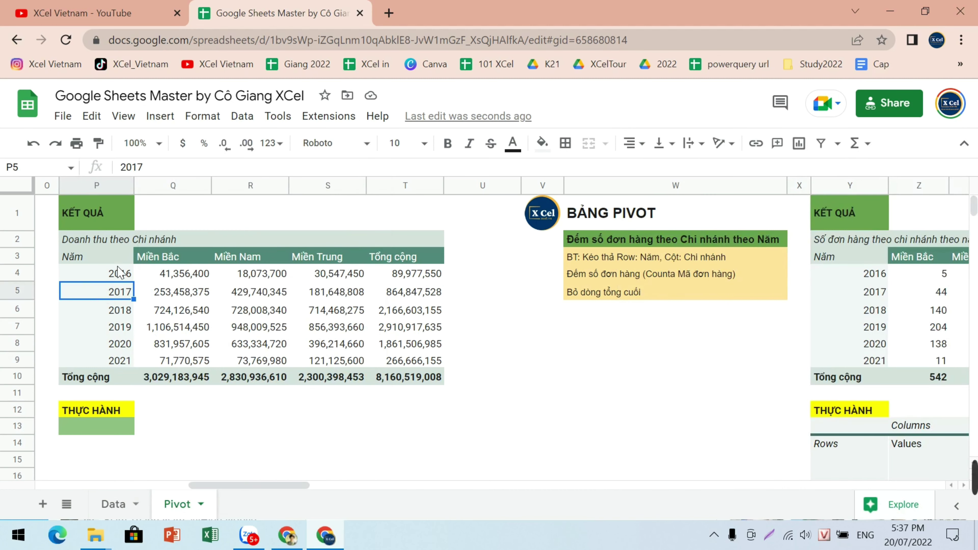
{"action": "left_click_drag", "start_coordinate": [123, 257], "coordinate": [400, 383]}
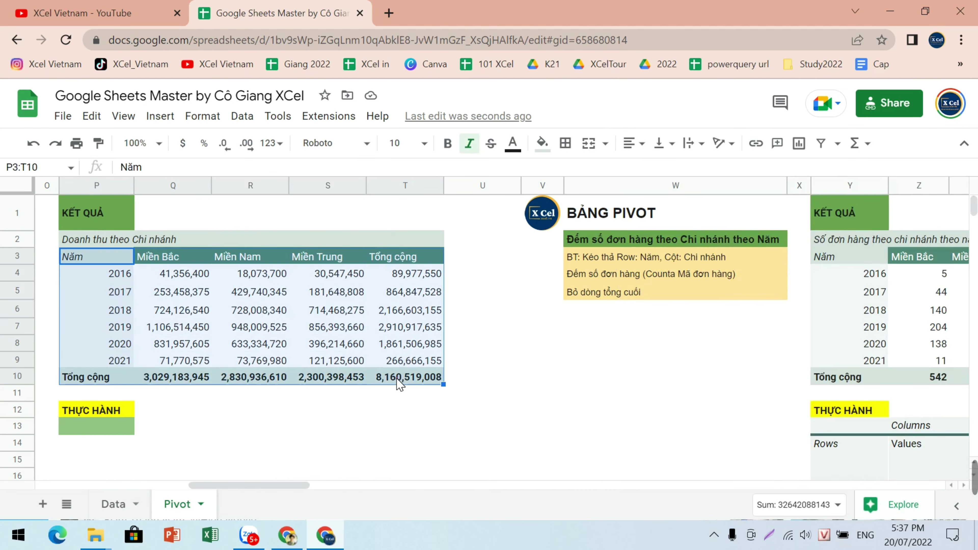
{"action": "left_click", "coordinate": [235, 307]}
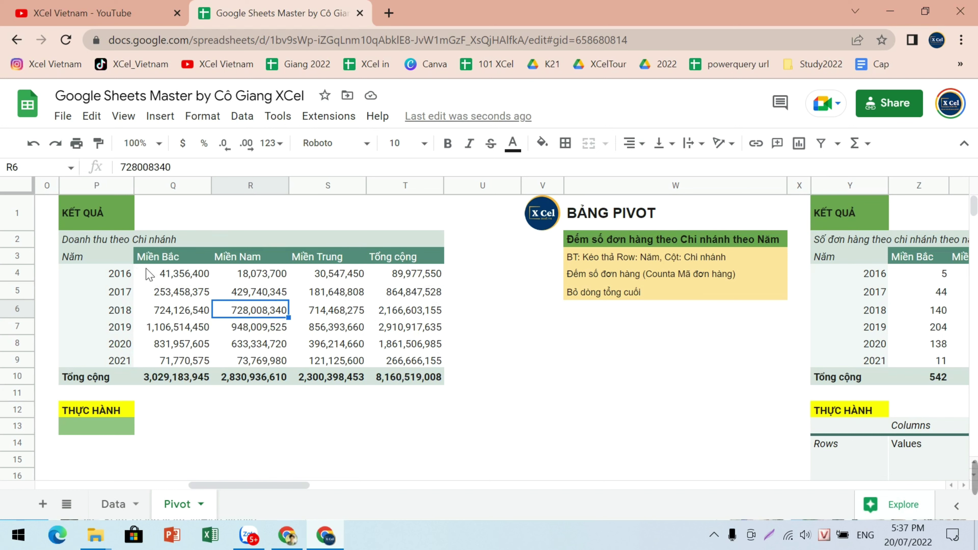
{"action": "left_click_drag", "start_coordinate": [211, 485], "coordinate": [86, 482]}
Step: Add Doanh thu to the Values of the practice pivot table, summarized by SUM
{"action": "left_click", "coordinate": [131, 346]}
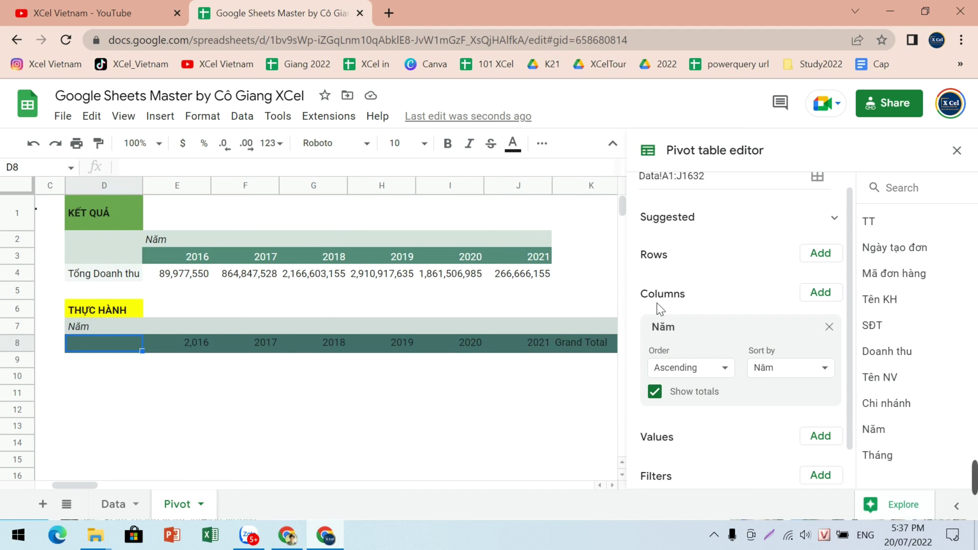
{"action": "scroll", "coordinate": [684, 417], "scroll_direction": "down", "scroll_amount": 1}
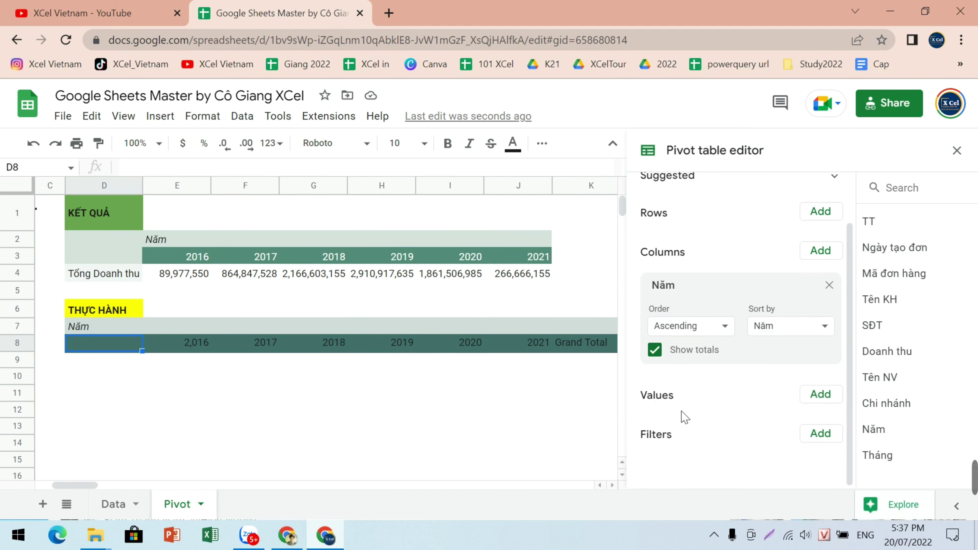
{"action": "left_click", "coordinate": [822, 395]}
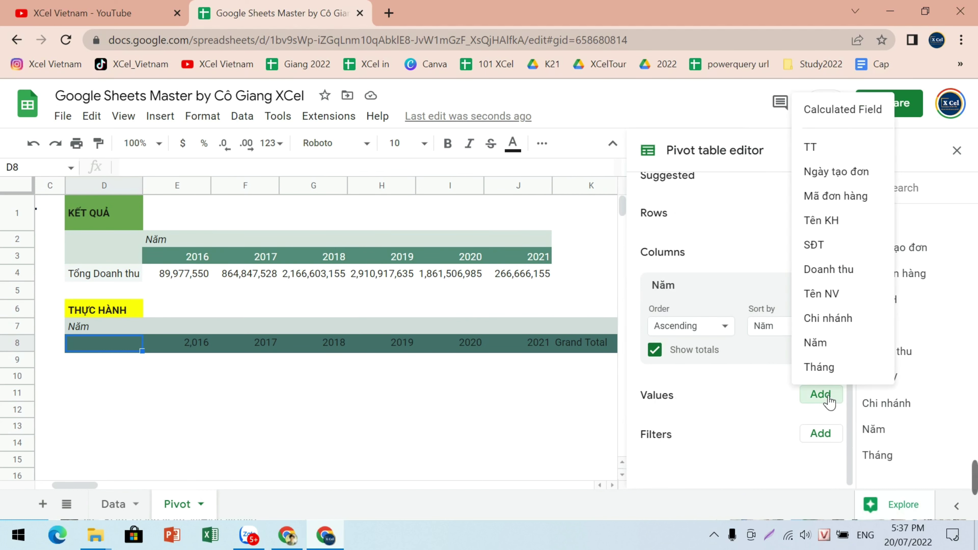
{"action": "left_click", "coordinate": [832, 272]}
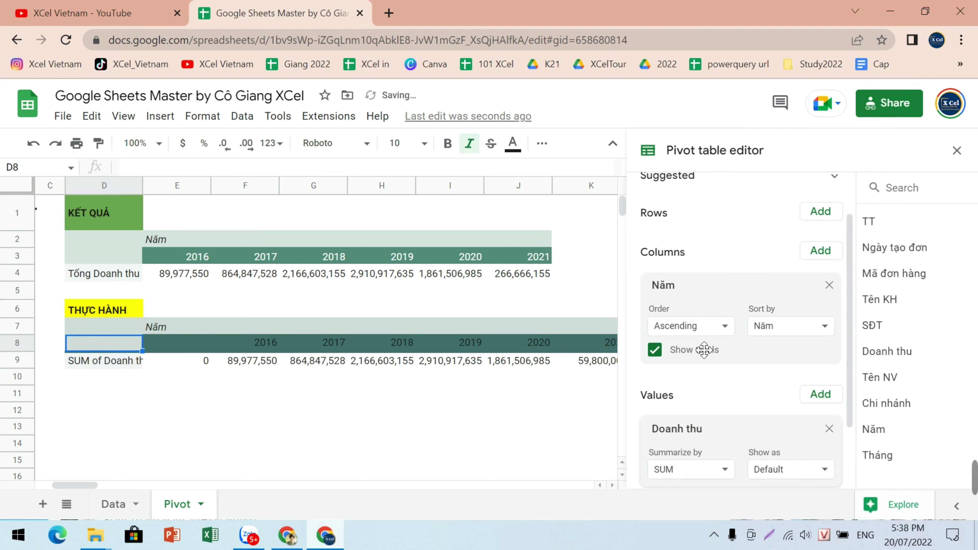
Step: Widen column D to fit its labels and rename the practice pivot table's value heading in D9 to "Tổng Doanh thu"
{"action": "left_click_drag", "start_coordinate": [142, 188], "coordinate": [188, 189]}
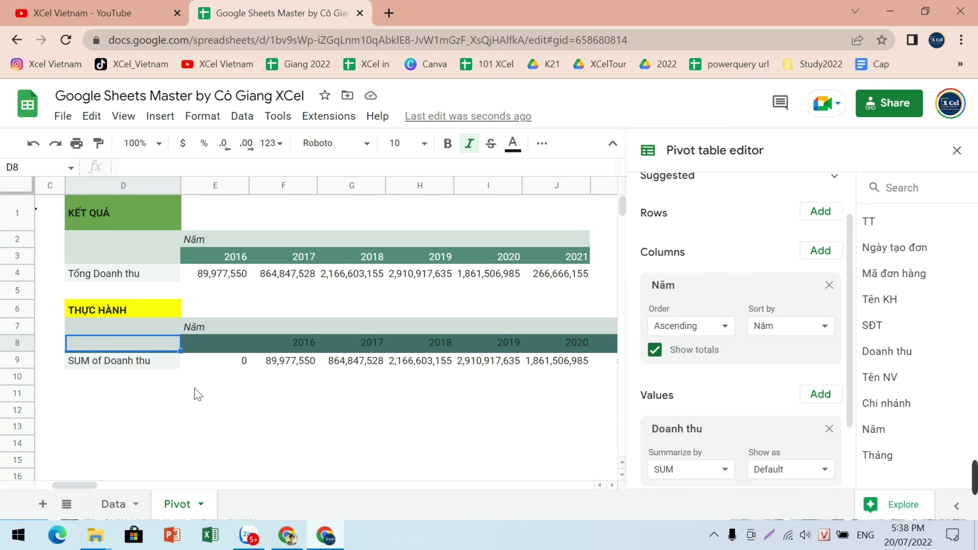
{"action": "left_click", "coordinate": [110, 278]}
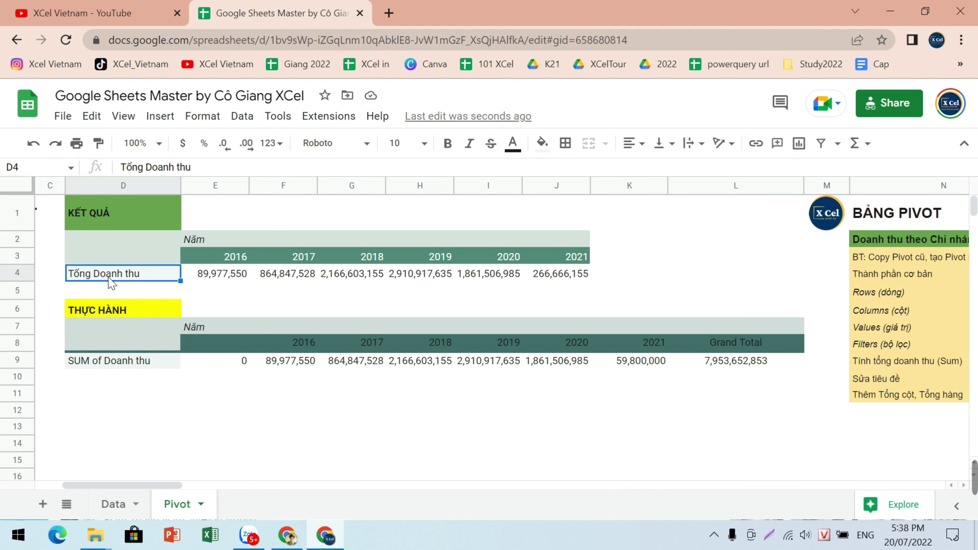
{"action": "left_click", "coordinate": [112, 364]}
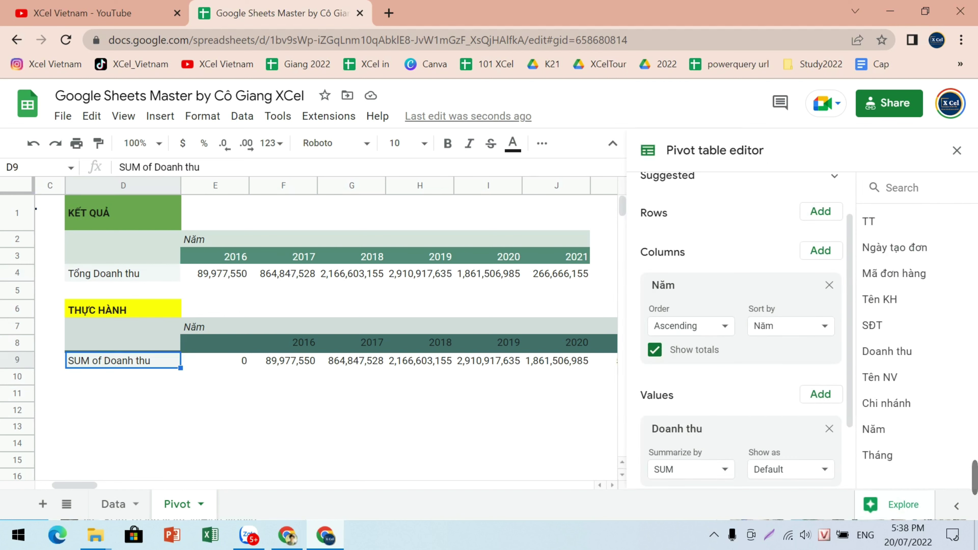
{"action": "double_click", "coordinate": [122, 361]}
{"action": "left_click_drag", "start_coordinate": [103, 360], "coordinate": [33, 361]}
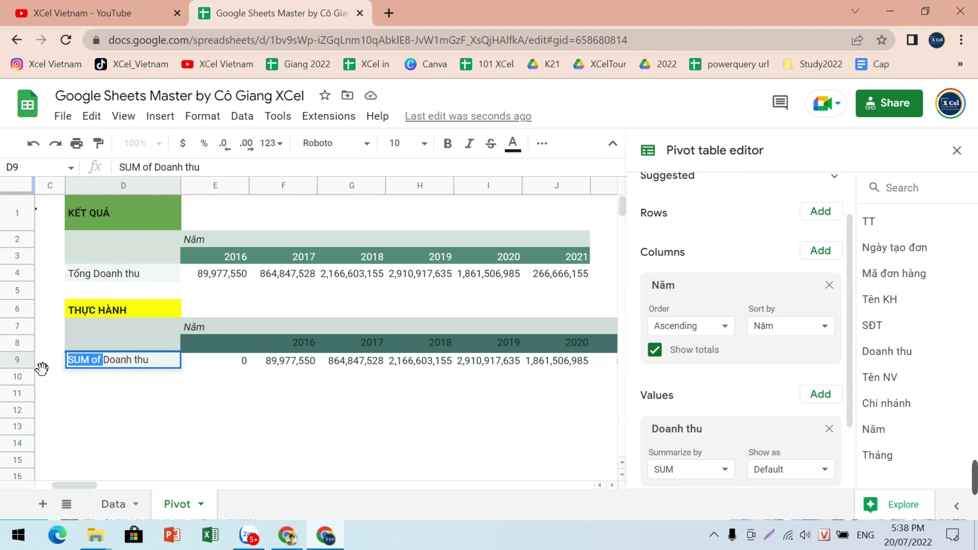
{"action": "type", "text": "Tổng"}
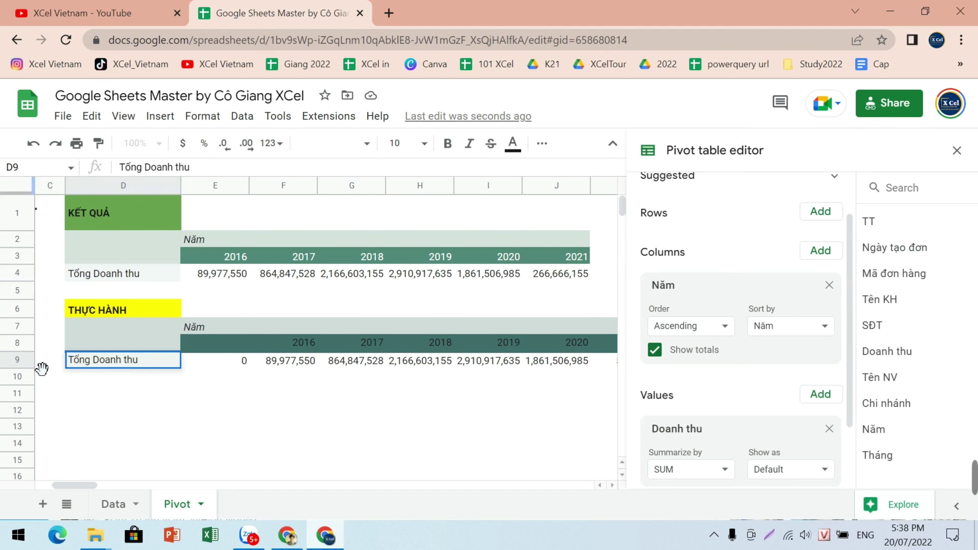
{"action": "key", "text": "Return"}
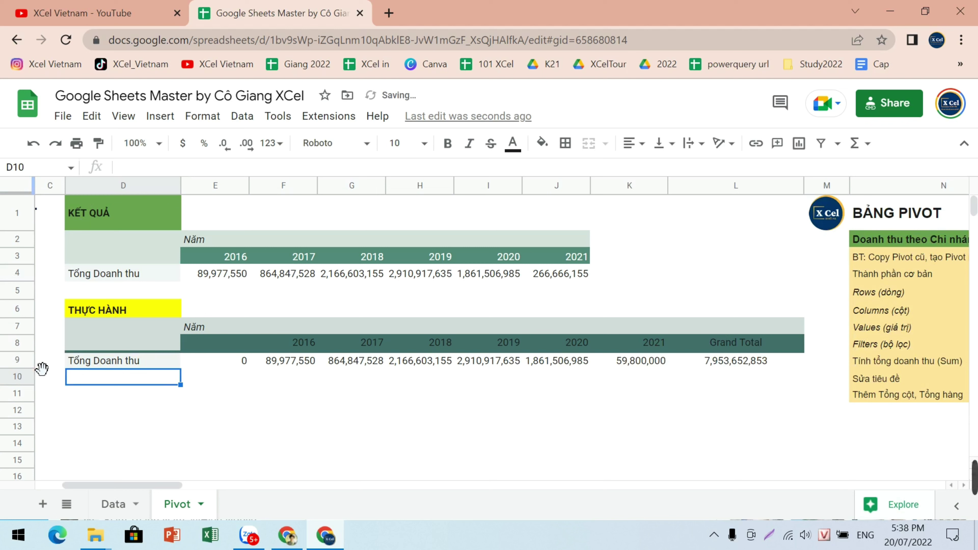
Step: Turn off totals for the Năm column field so the practice pivot table has no Grand Total column
{"action": "left_click", "coordinate": [201, 351]}
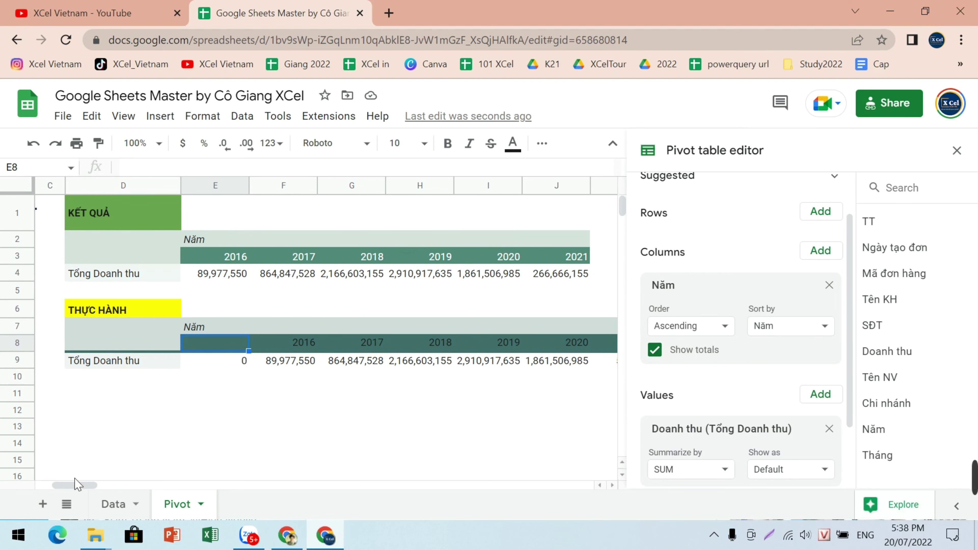
{"action": "left_click_drag", "start_coordinate": [72, 485], "coordinate": [96, 487]}
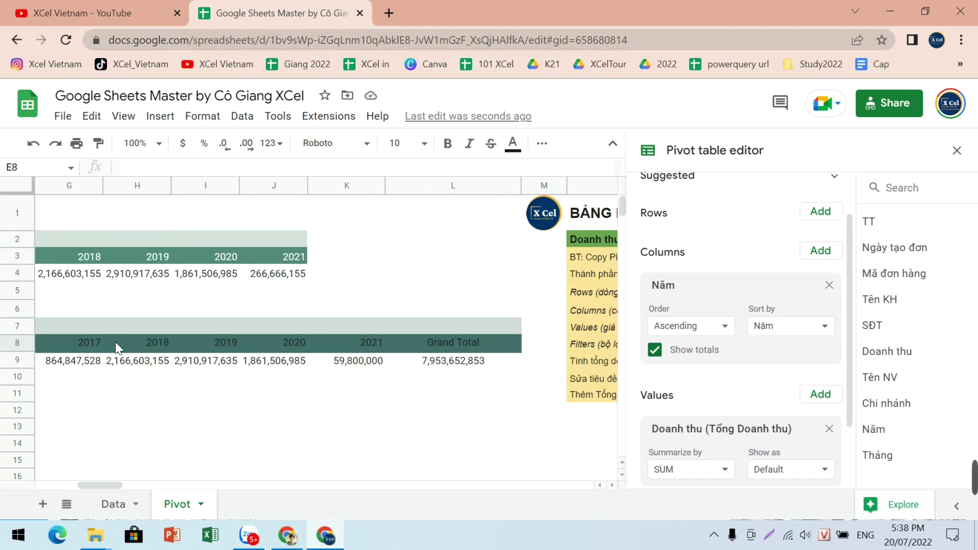
{"action": "left_click", "coordinate": [100, 348]}
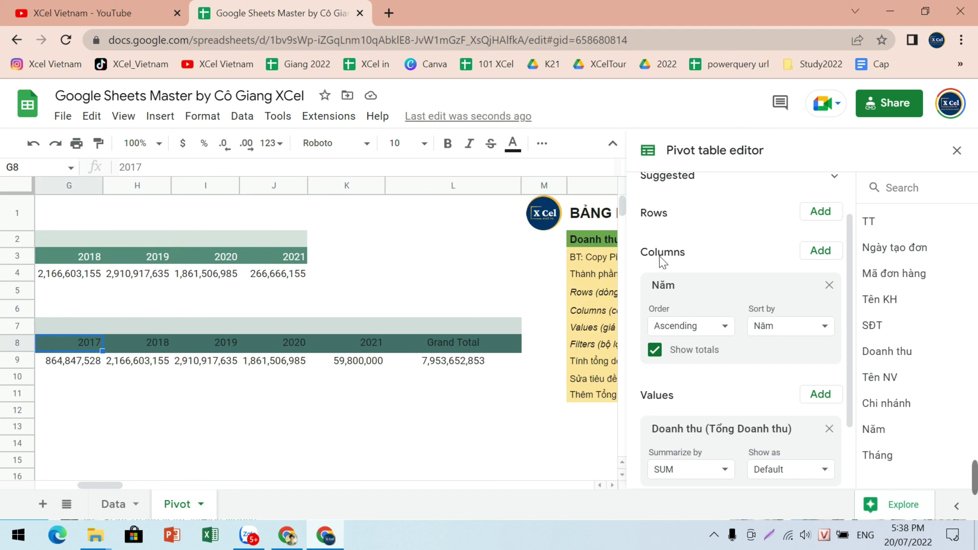
{"action": "left_click", "coordinate": [655, 349]}
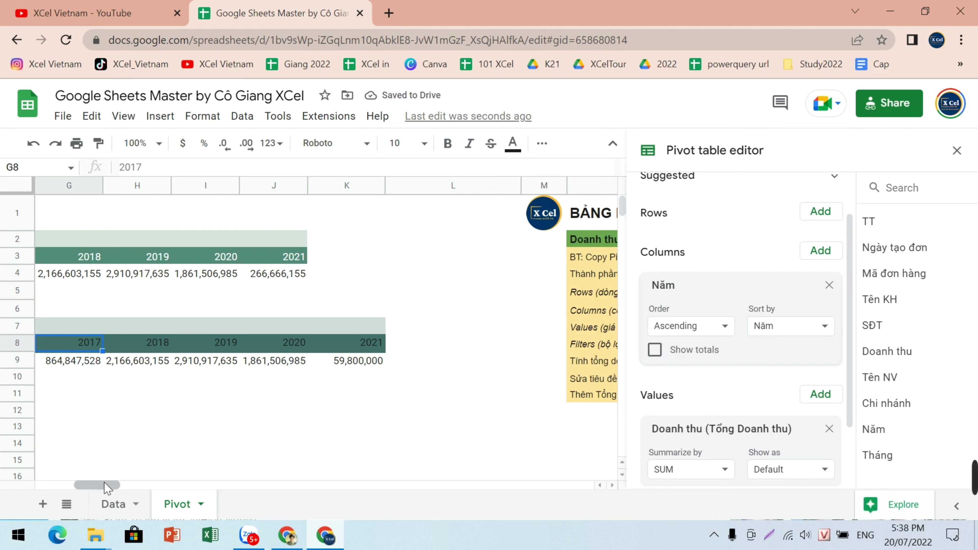
{"action": "left_click", "coordinate": [656, 351]}
{"action": "left_click", "coordinate": [656, 350]}
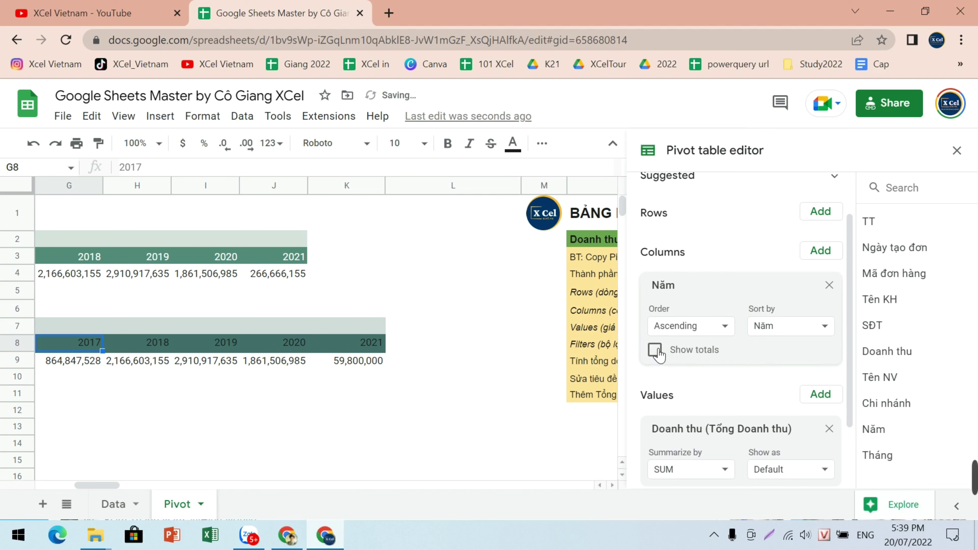
Step: Compare the practice pivot table's blank-year column and 2016 total with the sample result table
{"action": "left_click_drag", "start_coordinate": [97, 486], "coordinate": [72, 490]}
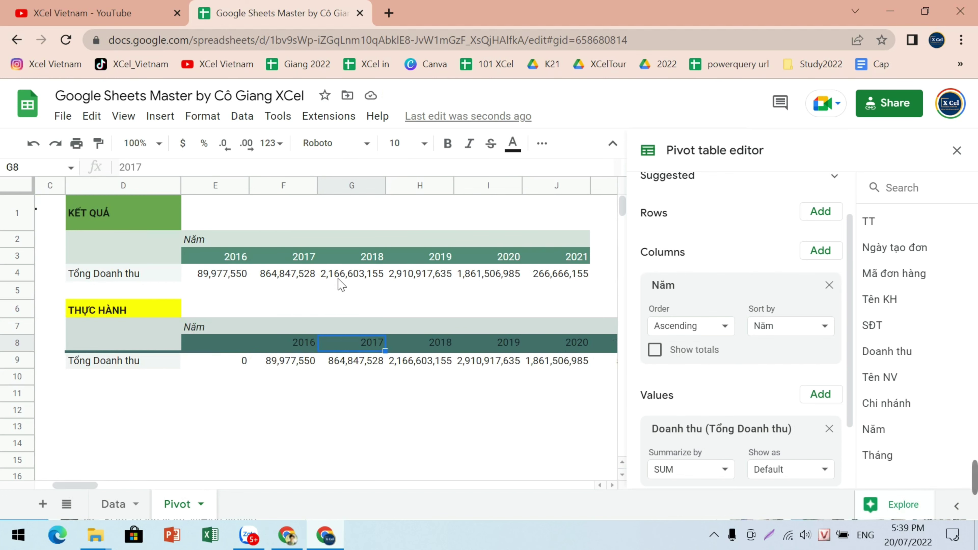
{"action": "left_click", "coordinate": [222, 347]}
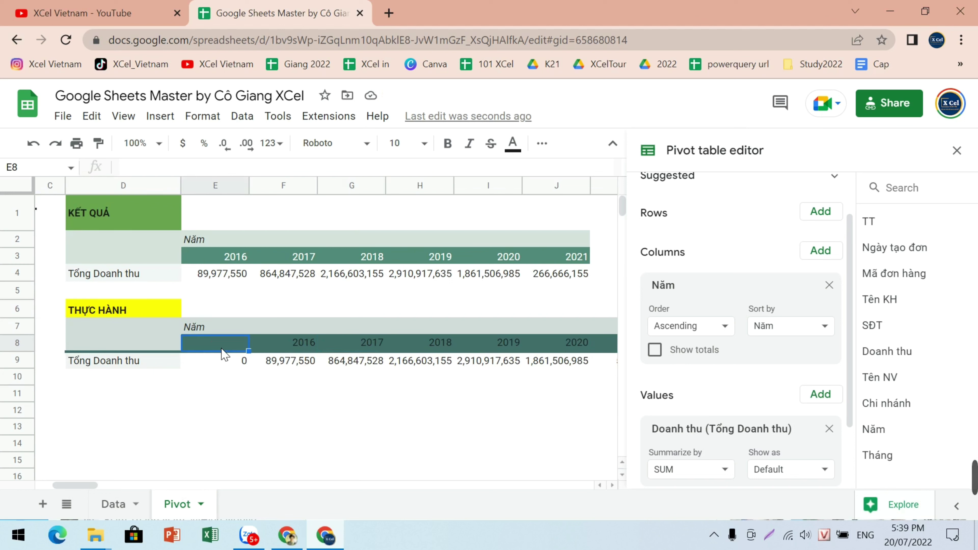
{"action": "left_click", "coordinate": [218, 365]}
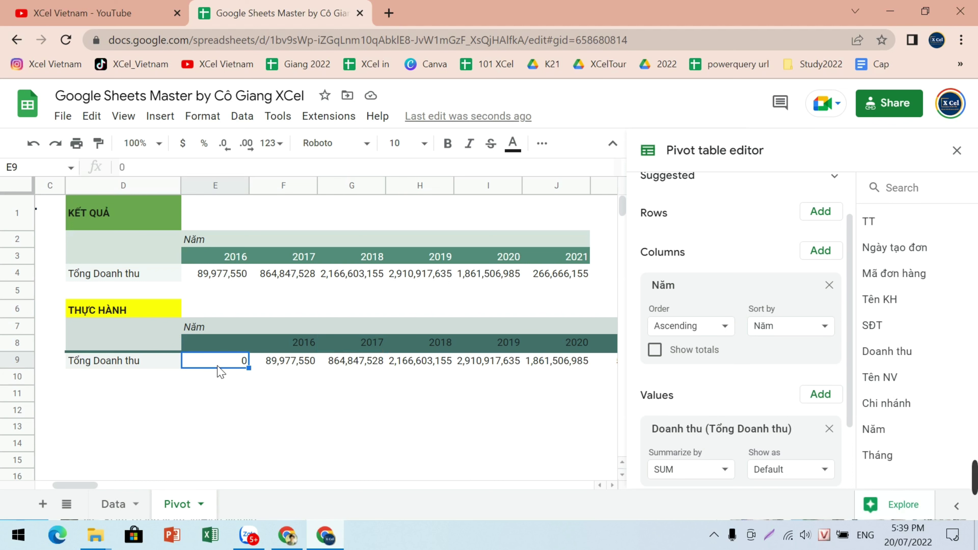
{"action": "left_click", "coordinate": [235, 273]}
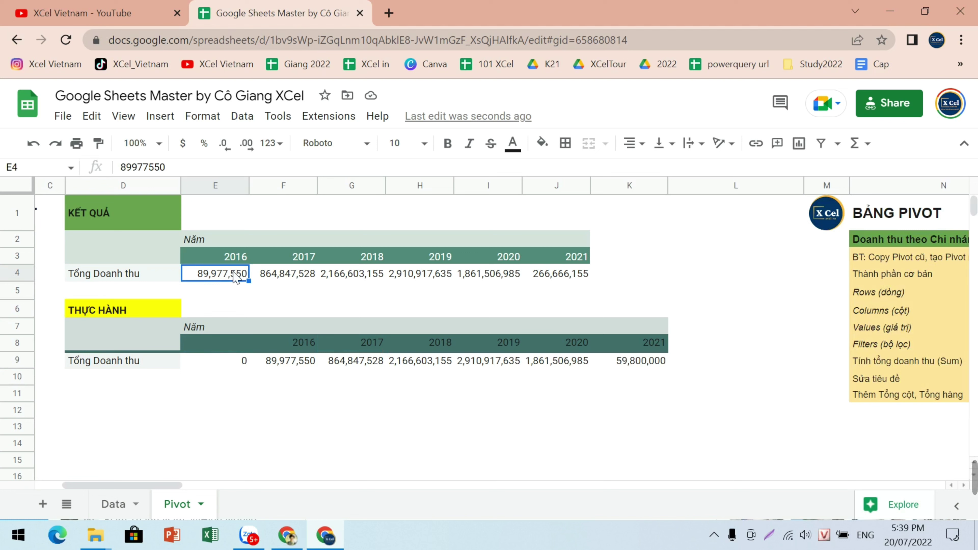
{"action": "left_click", "coordinate": [281, 361]}
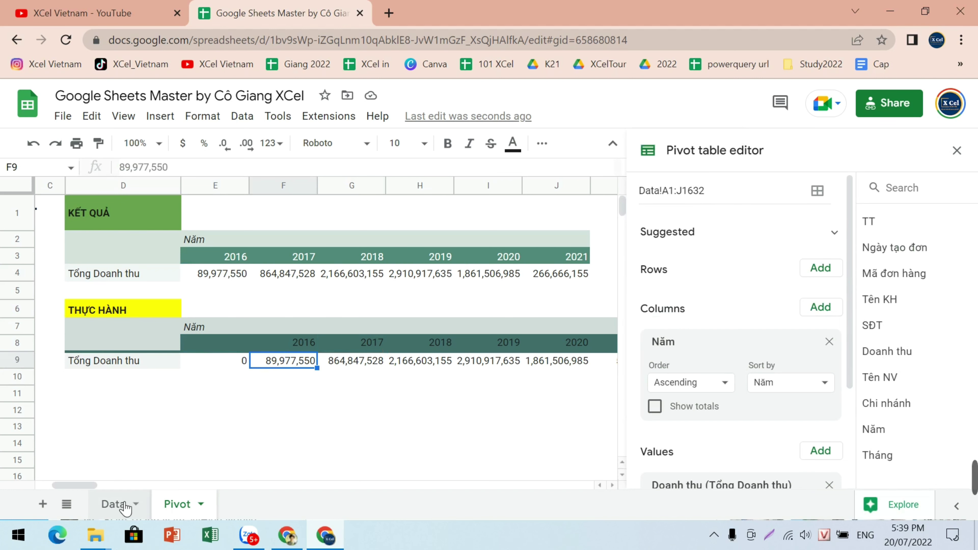
Step: Examine the end of the records on the Data sheet for empty Năm and Doanh thu cells and return to the Pivot sheet
{"action": "left_click", "coordinate": [115, 504]}
{"action": "left_click", "coordinate": [232, 387]}
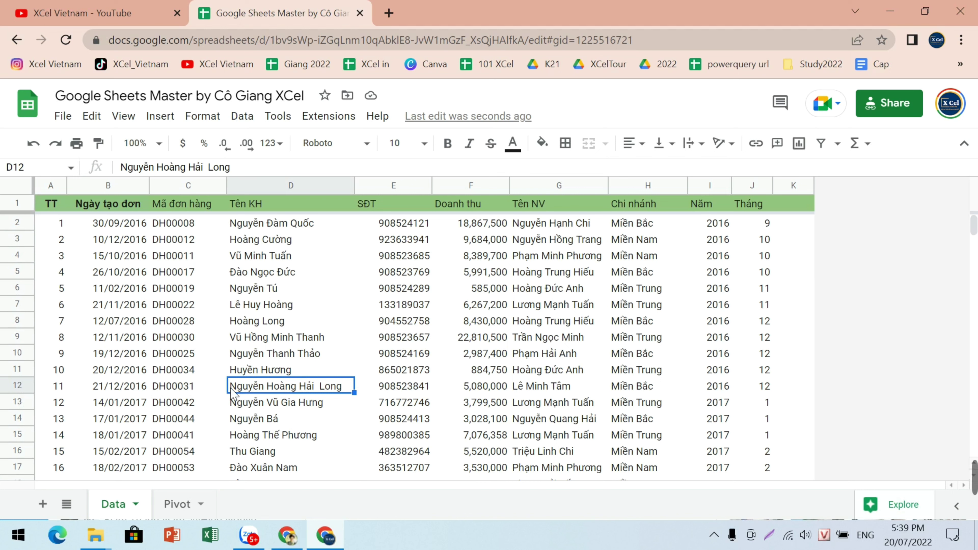
{"action": "key", "text": "ctrl+shift+Down"}
{"action": "scroll", "coordinate": [232, 393], "scroll_direction": "down", "scroll_amount": 1}
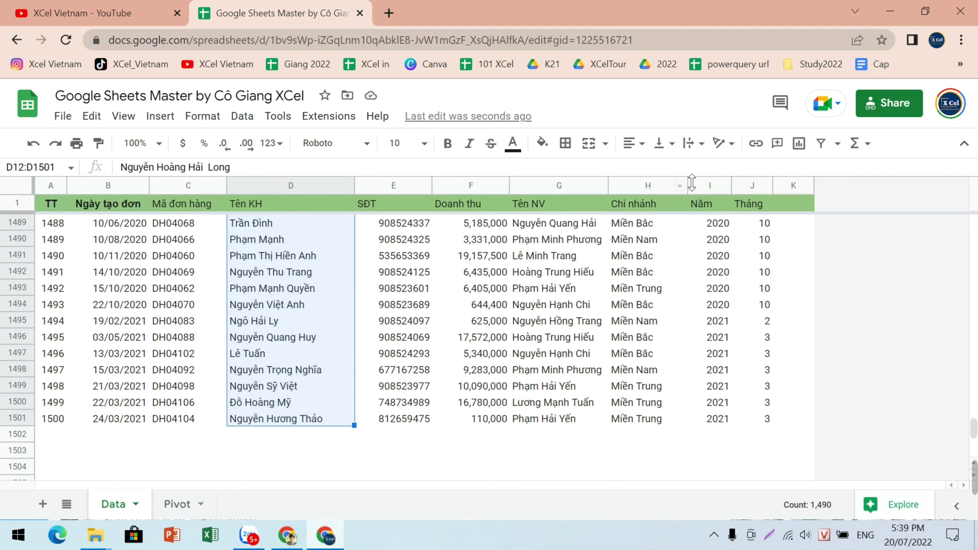
{"action": "left_click", "coordinate": [702, 441]}
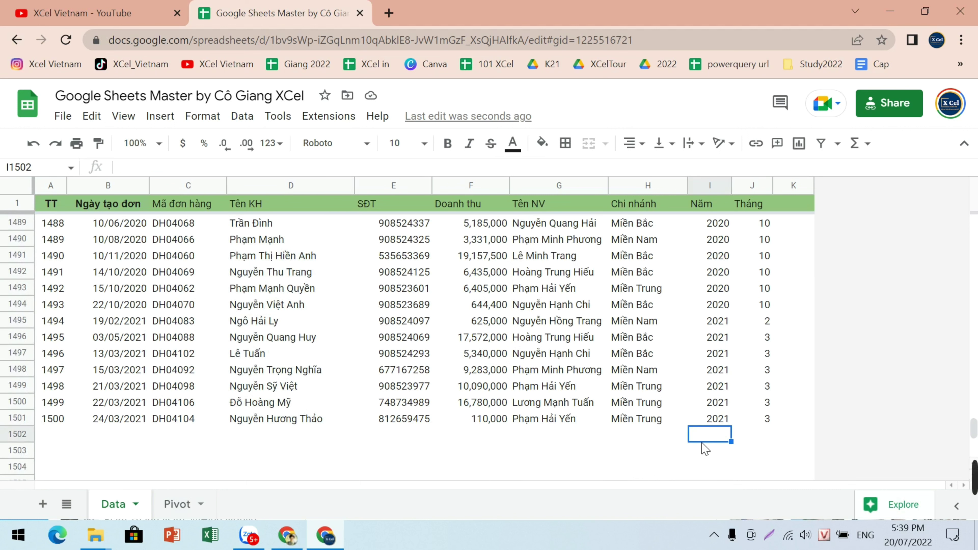
{"action": "left_click", "coordinate": [472, 437]}
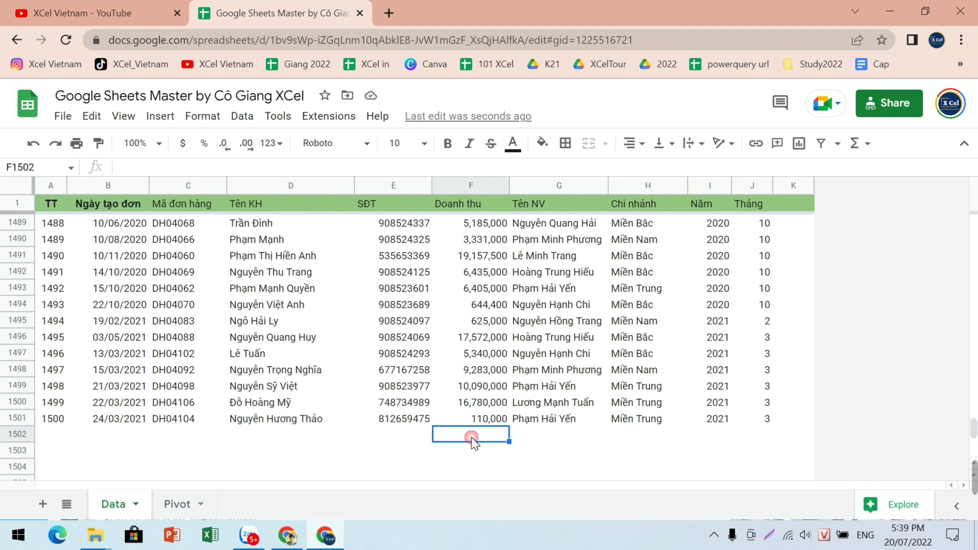
{"action": "left_click", "coordinate": [180, 508]}
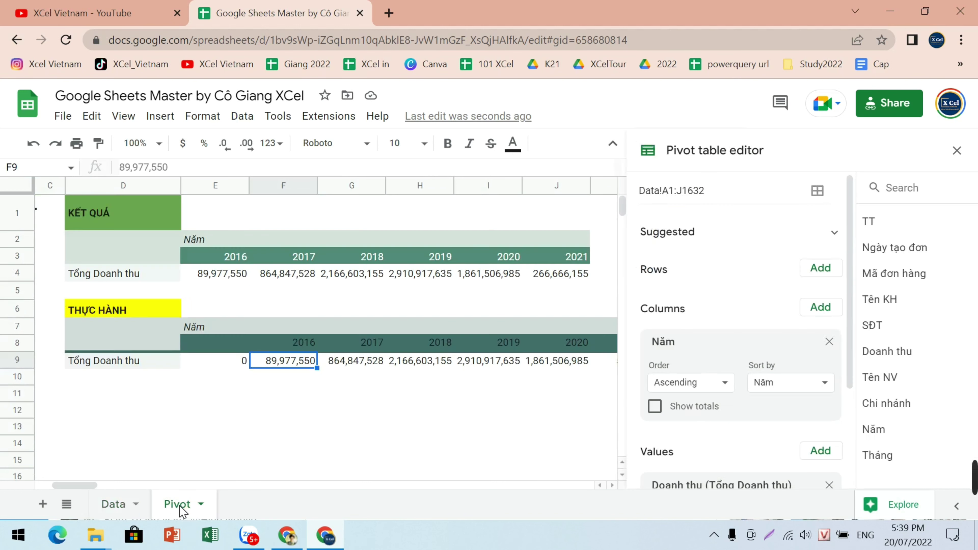
Step: Add a Năm filter to the practice pivot table that excludes the (Blanks) value
{"action": "left_click", "coordinate": [227, 363]}
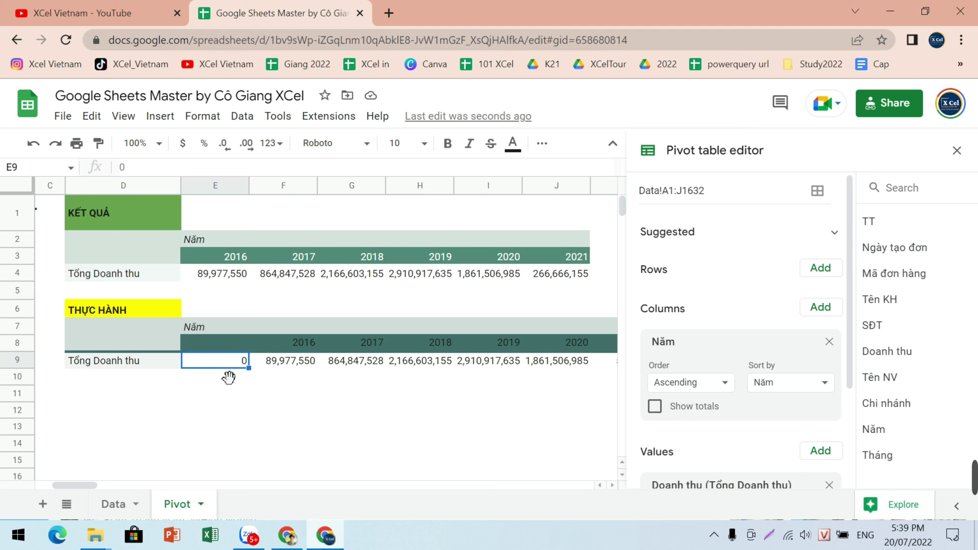
{"action": "scroll", "coordinate": [751, 376], "scroll_direction": "down", "scroll_amount": 3}
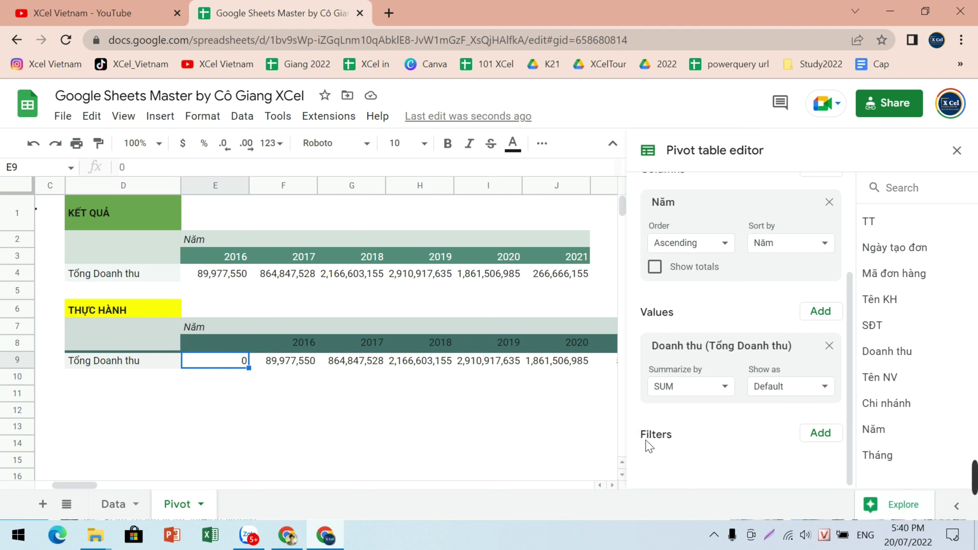
{"action": "left_click", "coordinate": [821, 435]}
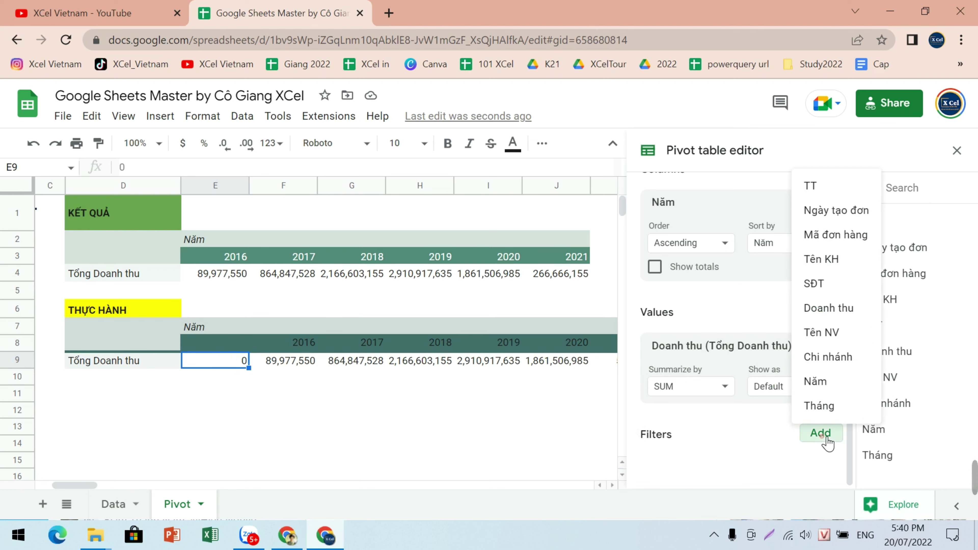
{"action": "left_click", "coordinate": [840, 390]}
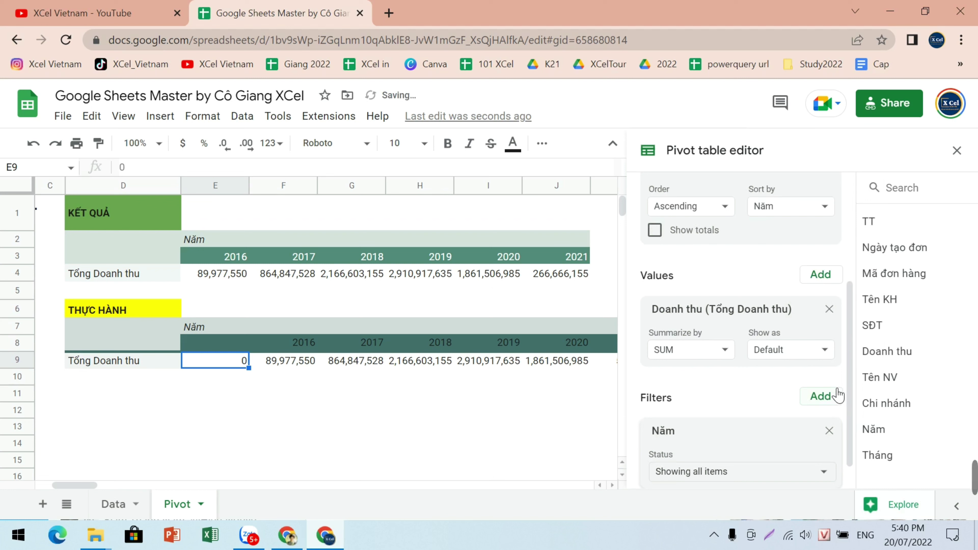
{"action": "scroll", "coordinate": [778, 398], "scroll_direction": "down", "scroll_amount": 1}
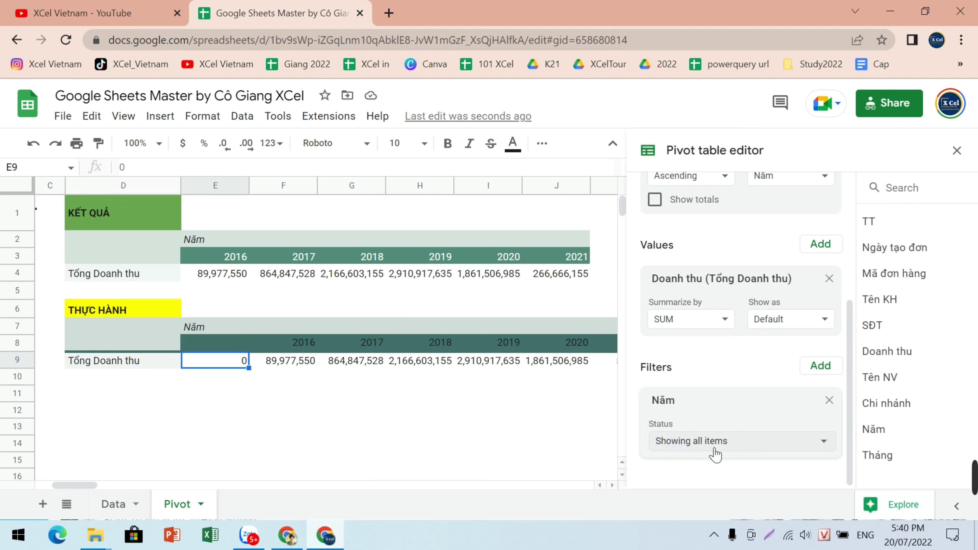
{"action": "left_click", "coordinate": [824, 442]}
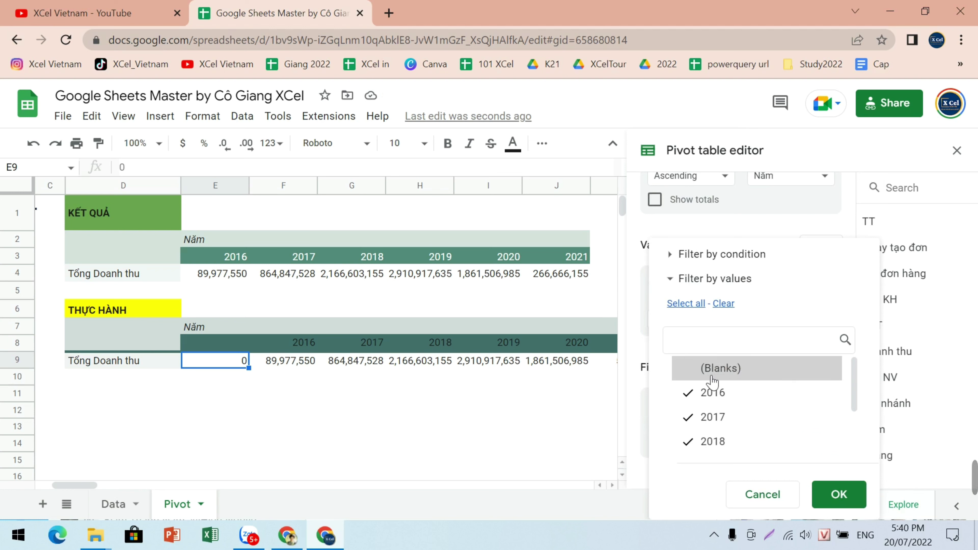
{"action": "left_click", "coordinate": [839, 495]}
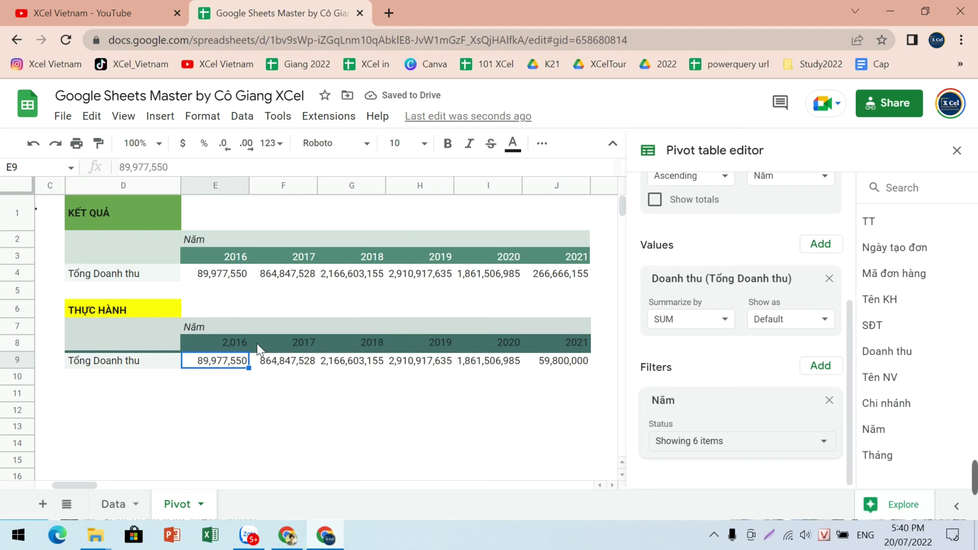
Step: Copy the 2017 heading's format onto the 2016 heading in E8 with Paint format
{"action": "left_click", "coordinate": [239, 346]}
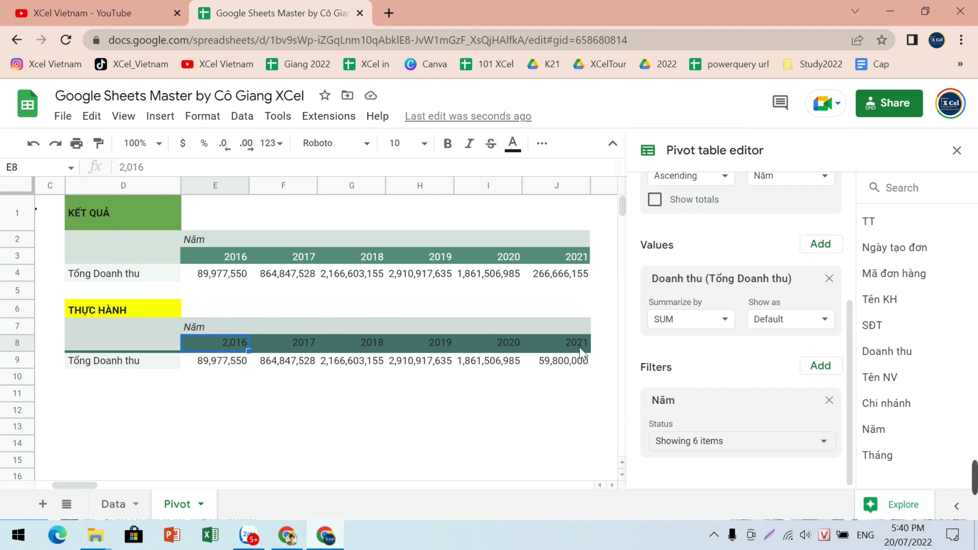
{"action": "left_click_drag", "start_coordinate": [582, 348], "coordinate": [227, 345]}
{"action": "left_click", "coordinate": [293, 345]}
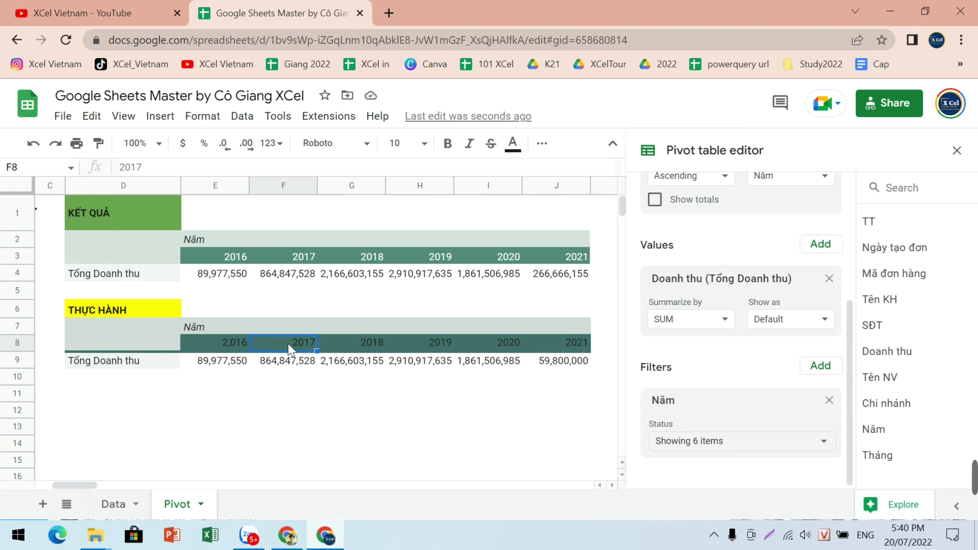
{"action": "left_click", "coordinate": [99, 145]}
{"action": "left_click", "coordinate": [205, 344]}
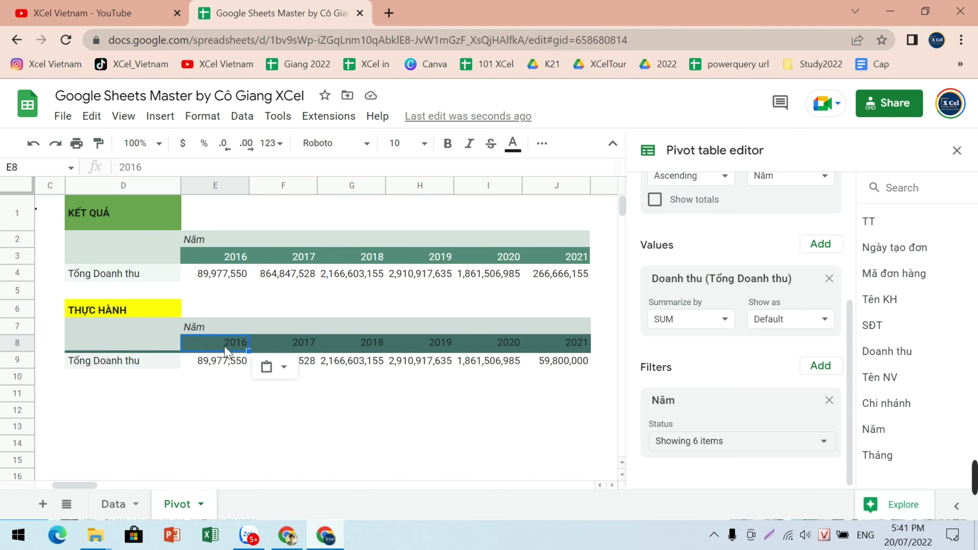
Step: Undo the format copied onto the 2016 heading in E8
{"action": "left_click", "coordinate": [370, 439]}
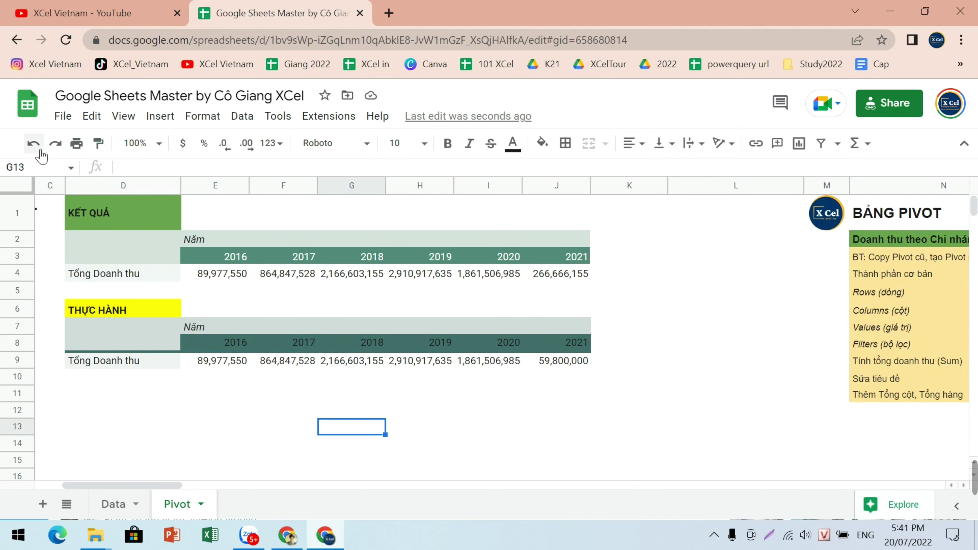
{"action": "left_click", "coordinate": [34, 143]}
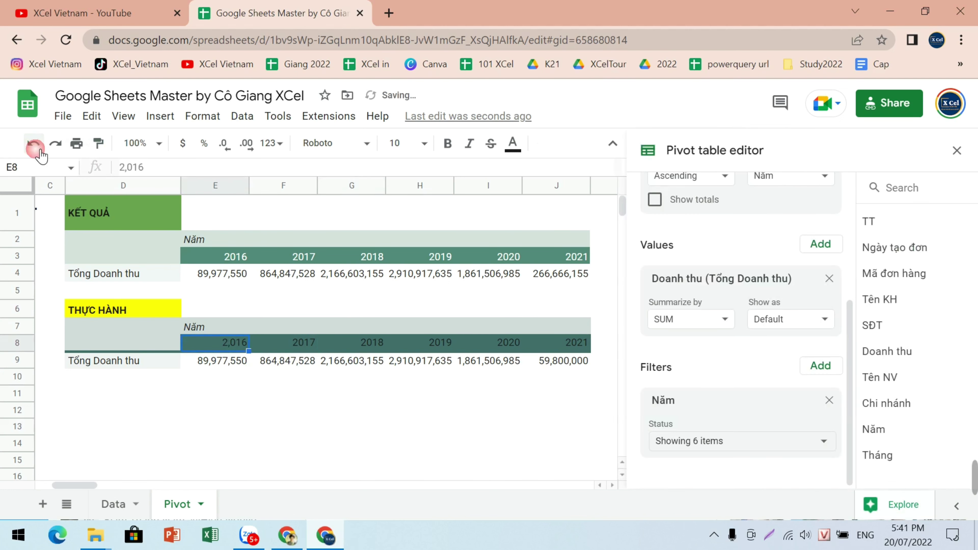
{"action": "left_click", "coordinate": [263, 399]}
Step: Set the number format of the 2016 heading in E8 to Plain text
{"action": "left_click", "coordinate": [235, 343]}
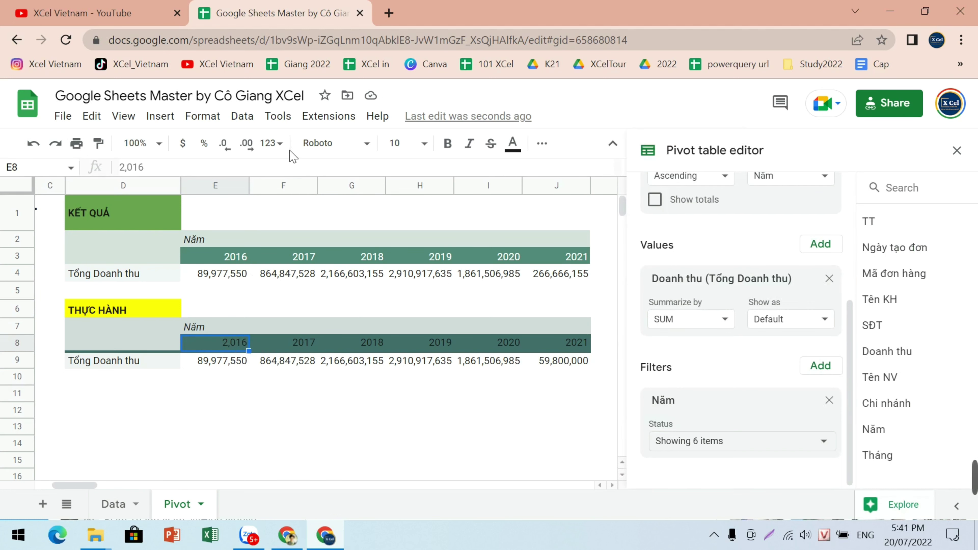
{"action": "left_click", "coordinate": [283, 145]}
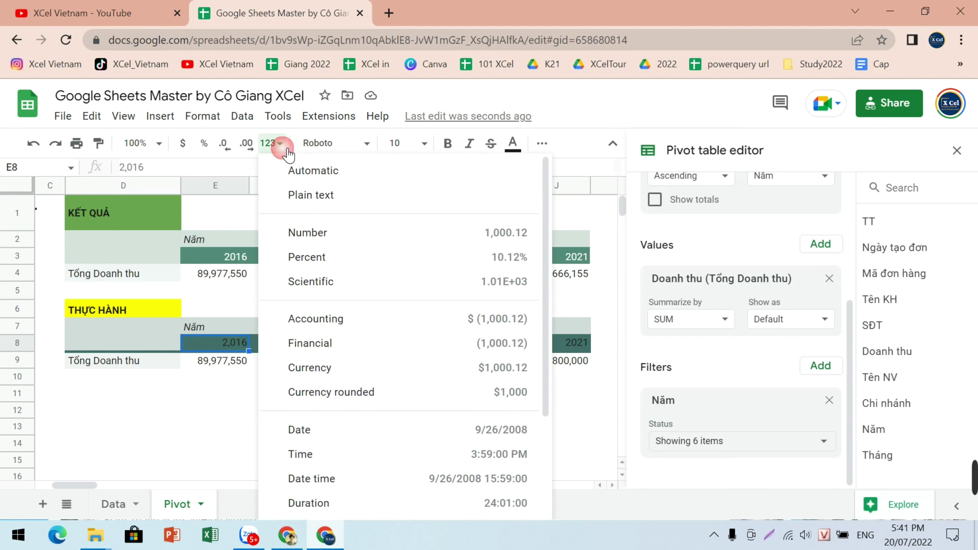
{"action": "left_click", "coordinate": [293, 206]}
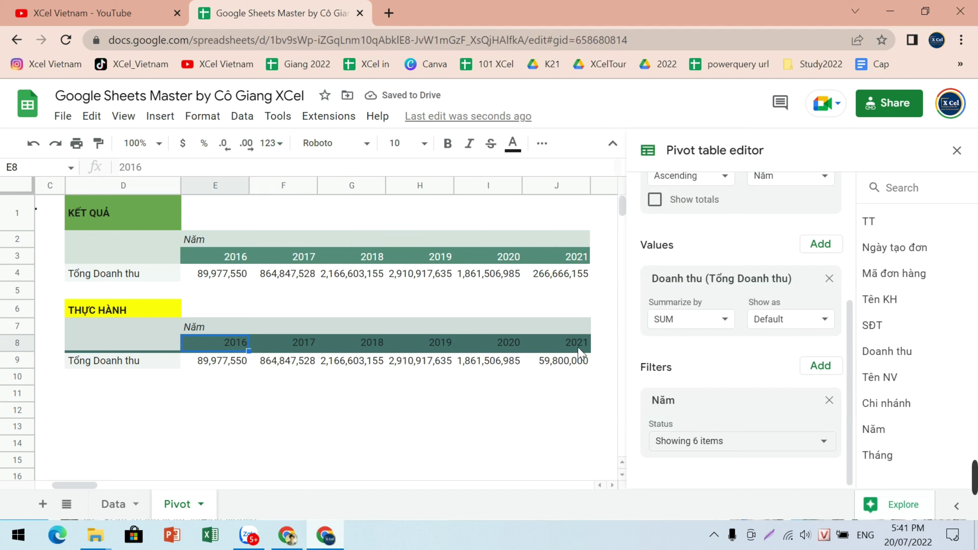
Step: Change the text color of the practice table's year headings in E8:J8 to white
{"action": "left_click_drag", "start_coordinate": [579, 347], "coordinate": [212, 352]}
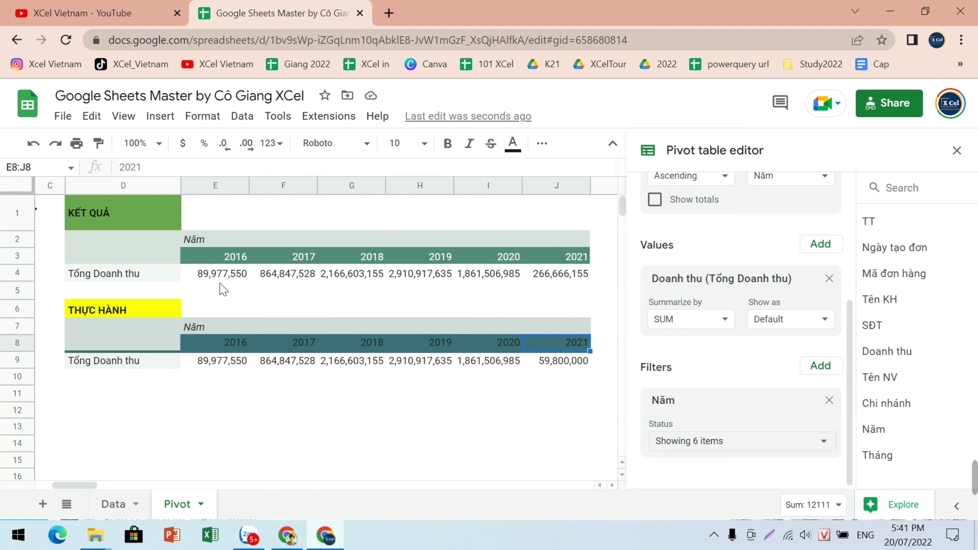
{"action": "left_click", "coordinate": [512, 144]}
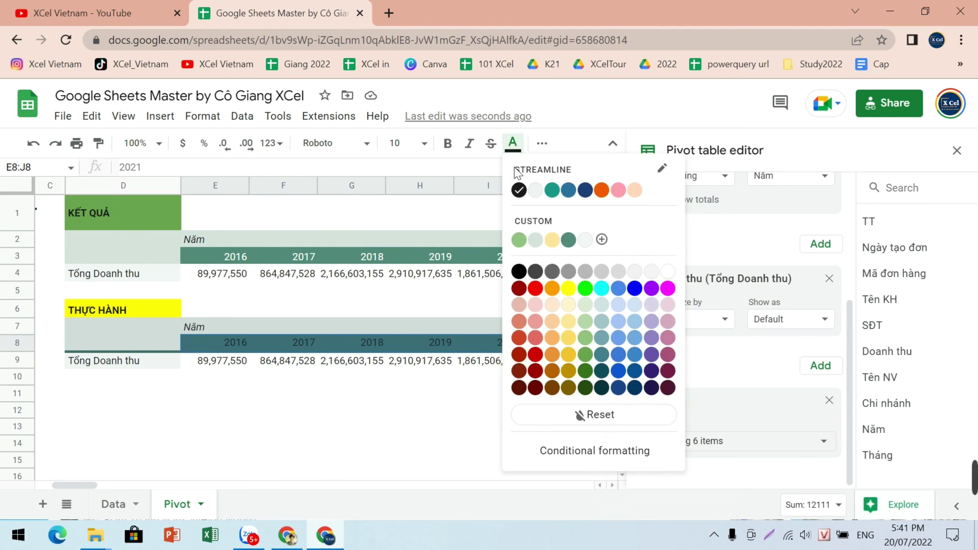
{"action": "left_click", "coordinate": [668, 272]}
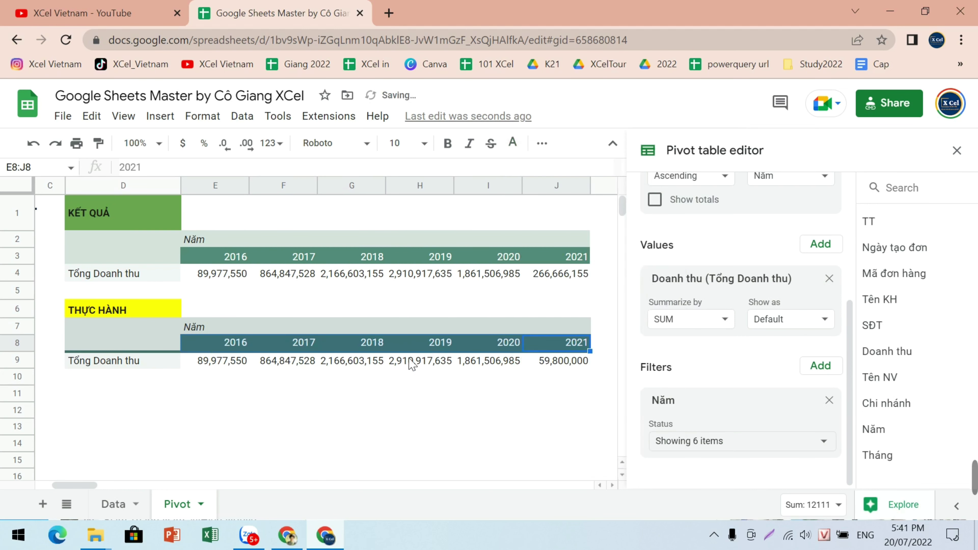
{"action": "left_click_drag", "start_coordinate": [316, 393], "coordinate": [315, 380]}
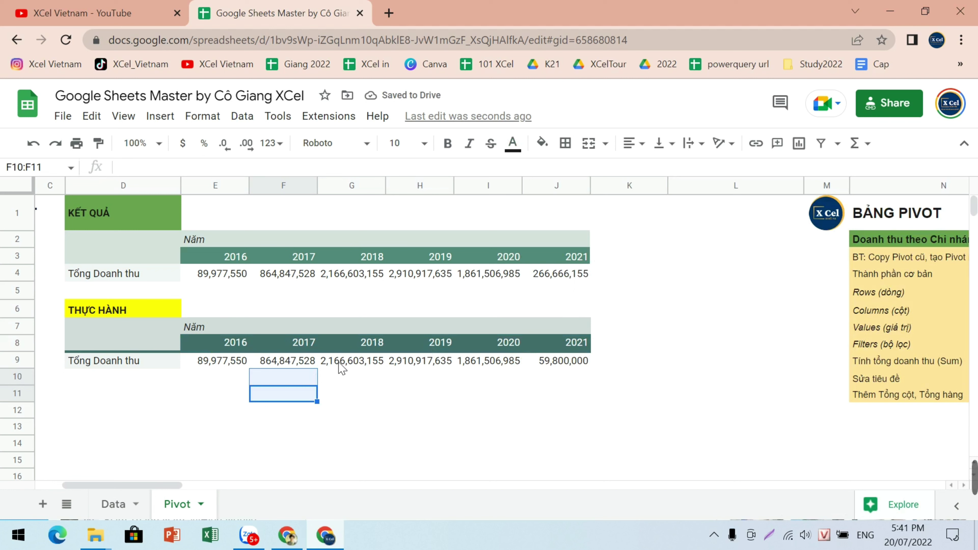
Step: Compare the practice table's revenue totals with the sample's 2021 value and check the practice pivot table's source data range
{"action": "left_click", "coordinate": [330, 364]}
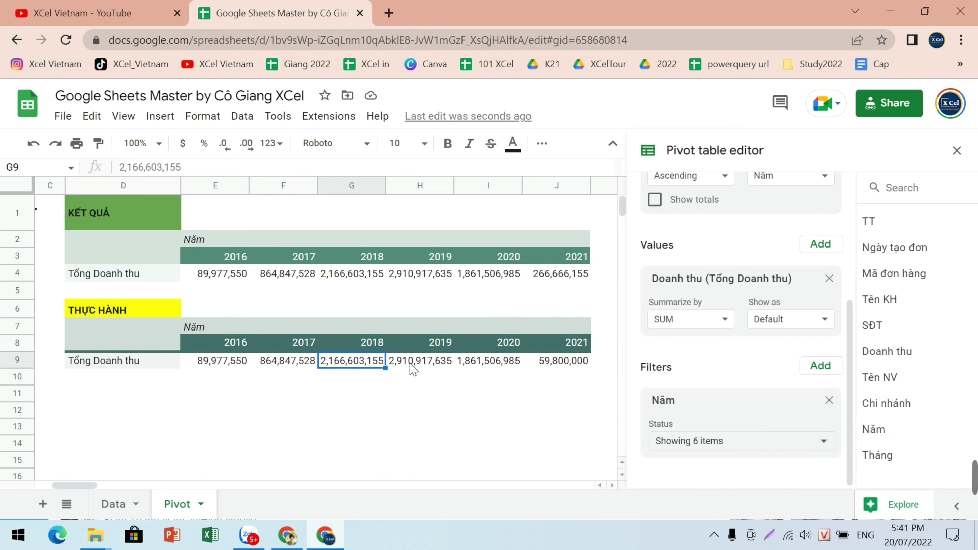
{"action": "left_click", "coordinate": [564, 276]}
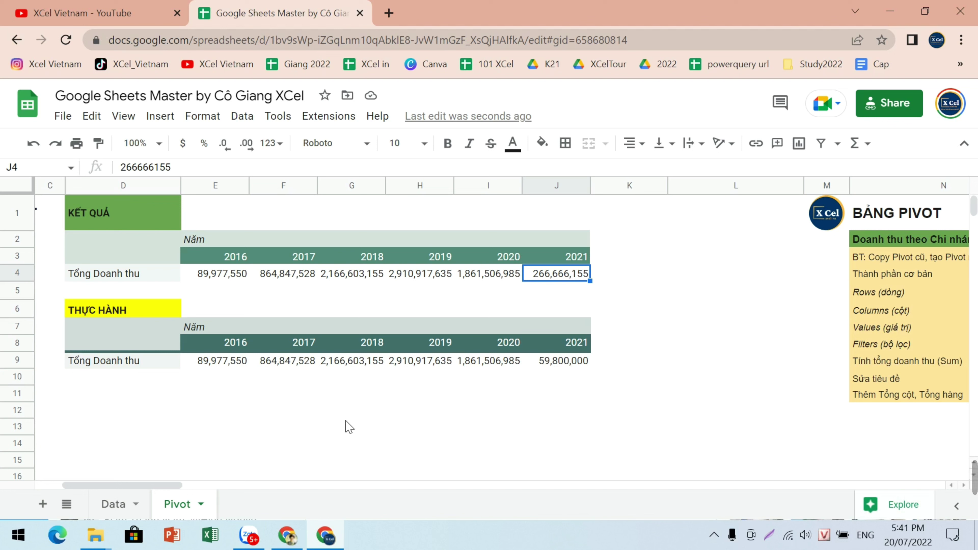
{"action": "left_click", "coordinate": [309, 346]}
{"action": "scroll", "coordinate": [699, 312], "scroll_direction": "up", "scroll_amount": 5}
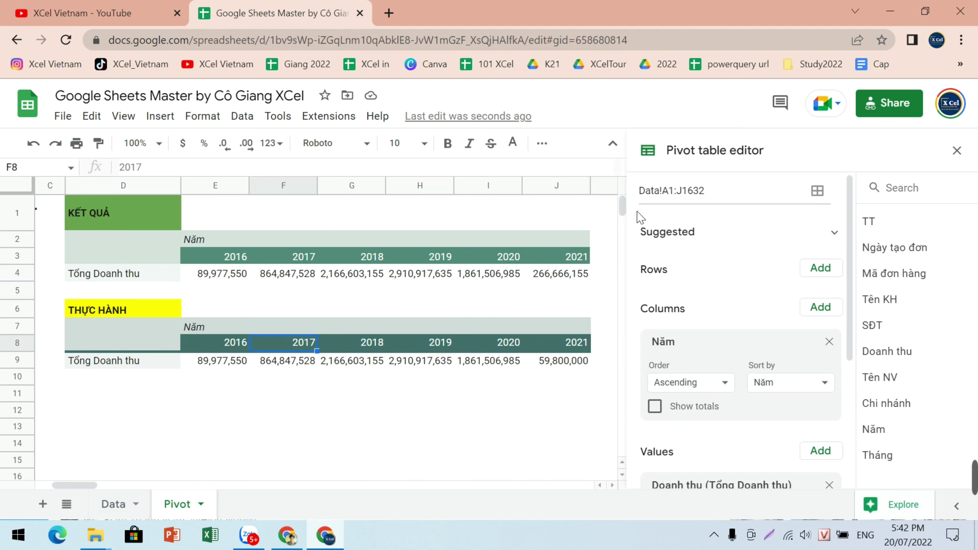
Step: Examine the empty rows A1502:J1504 below the last record on the Data sheet
{"action": "left_click", "coordinate": [112, 504]}
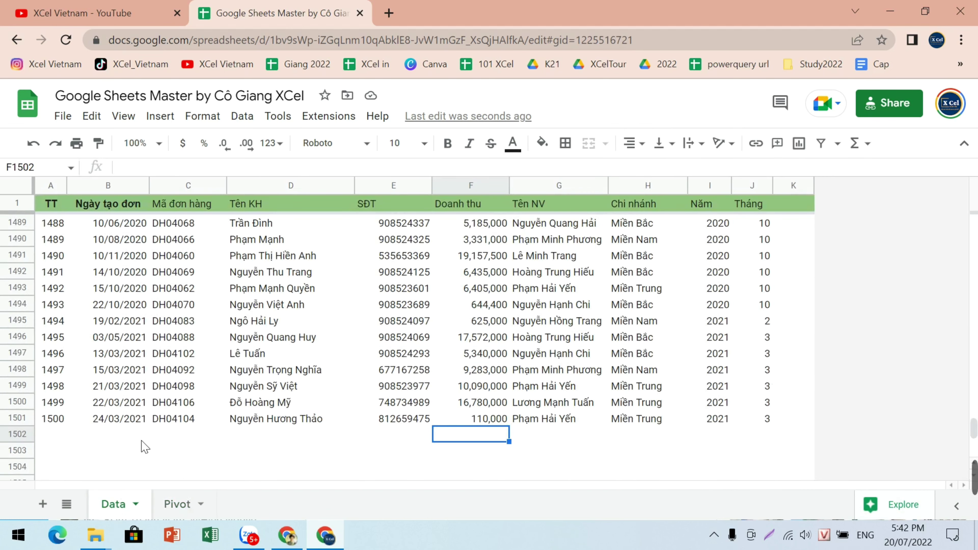
{"action": "left_click_drag", "start_coordinate": [58, 440], "coordinate": [703, 457]}
{"action": "left_click", "coordinate": [61, 442]}
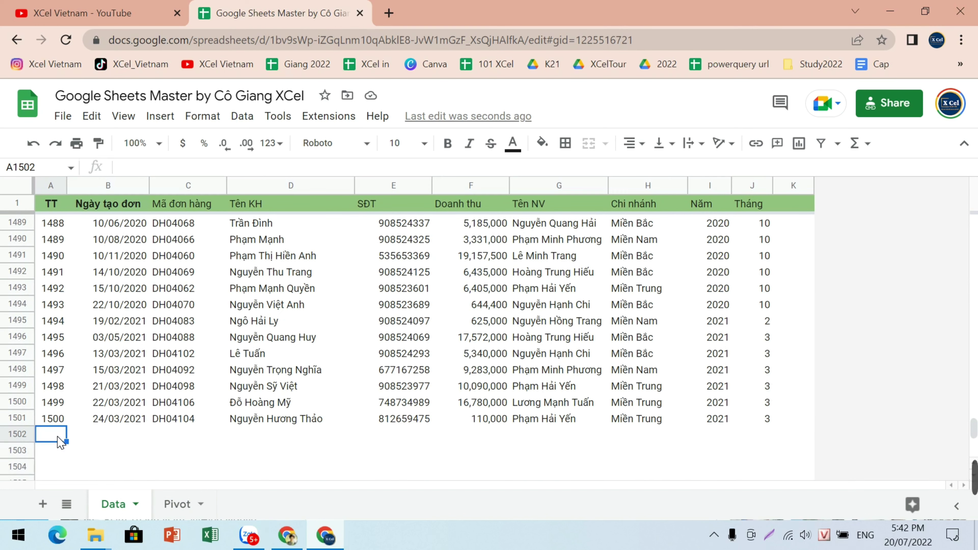
{"action": "left_click_drag", "start_coordinate": [60, 442], "coordinate": [749, 474]}
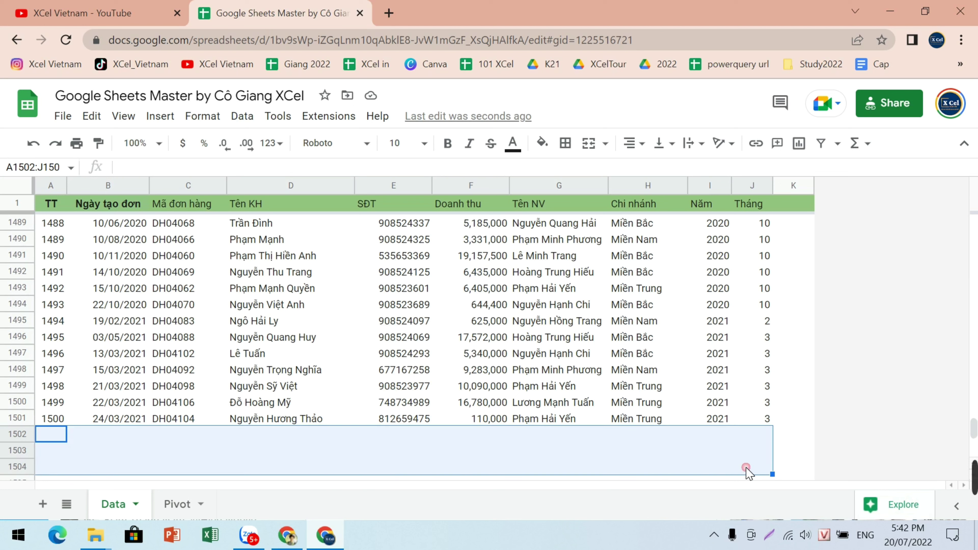
Step: Select cell A1502, the first empty cell below the last record on the Data sheet
{"action": "scroll", "coordinate": [215, 434], "scroll_direction": "down", "scroll_amount": 5}
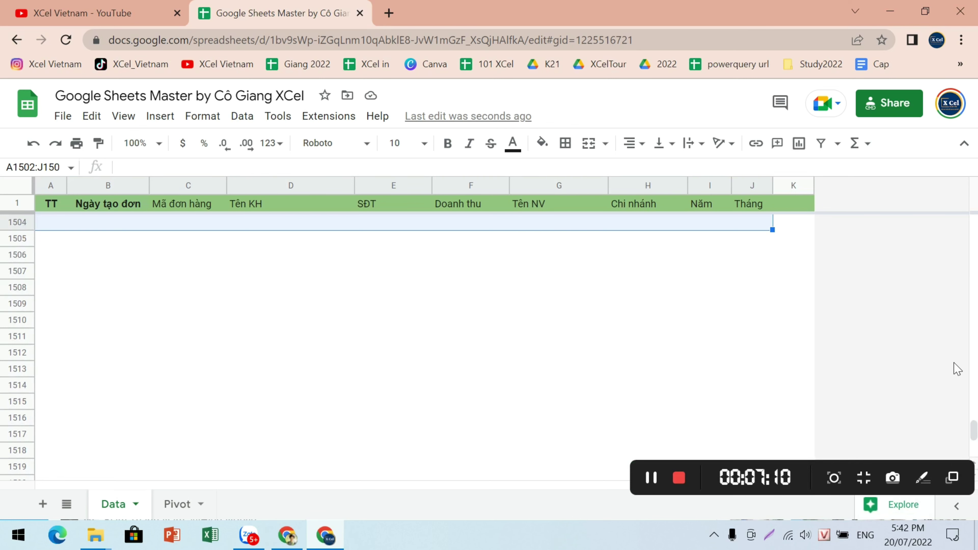
{"action": "mouse_move", "coordinate": [974, 432]}
{"action": "left_mouse_down"}
{"action": "mouse_move", "coordinate": [973, 400]}
{"action": "mouse_move", "coordinate": [976, 463]}
{"action": "mouse_move", "coordinate": [976, 433]}
{"action": "left_mouse_up"}
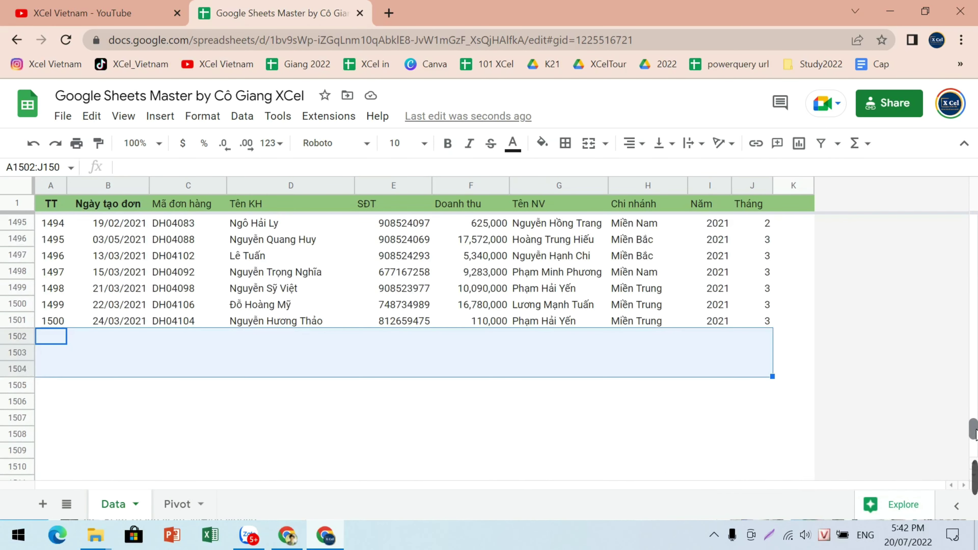
{"action": "left_click", "coordinate": [52, 342]}
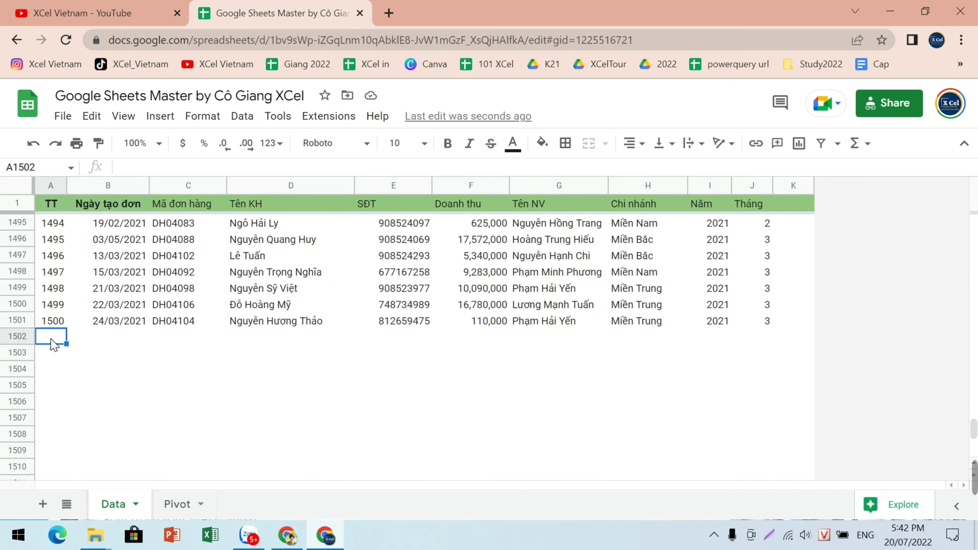
Step: Return to the Pivot sheet and bring up the hidden Ref sheet
{"action": "left_click", "coordinate": [176, 504]}
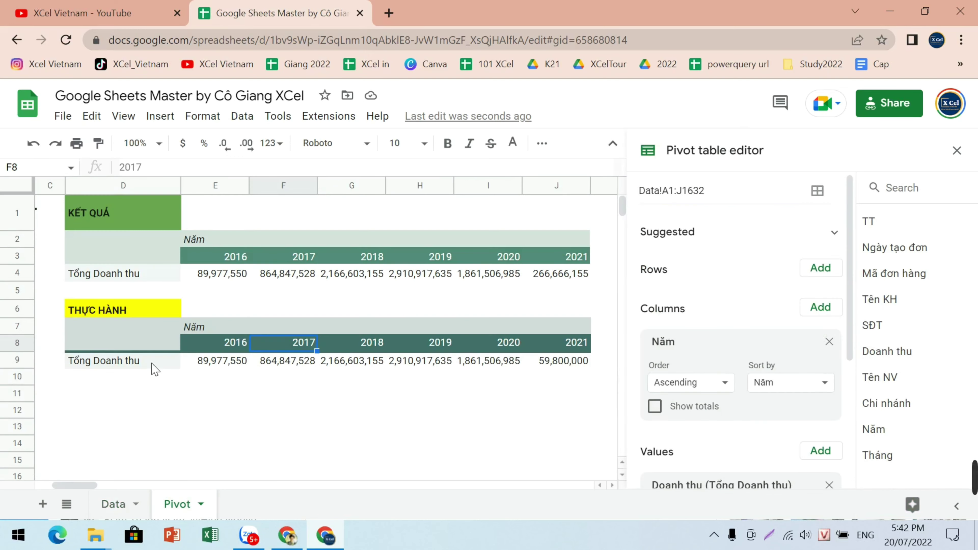
{"action": "left_click", "coordinate": [352, 410]}
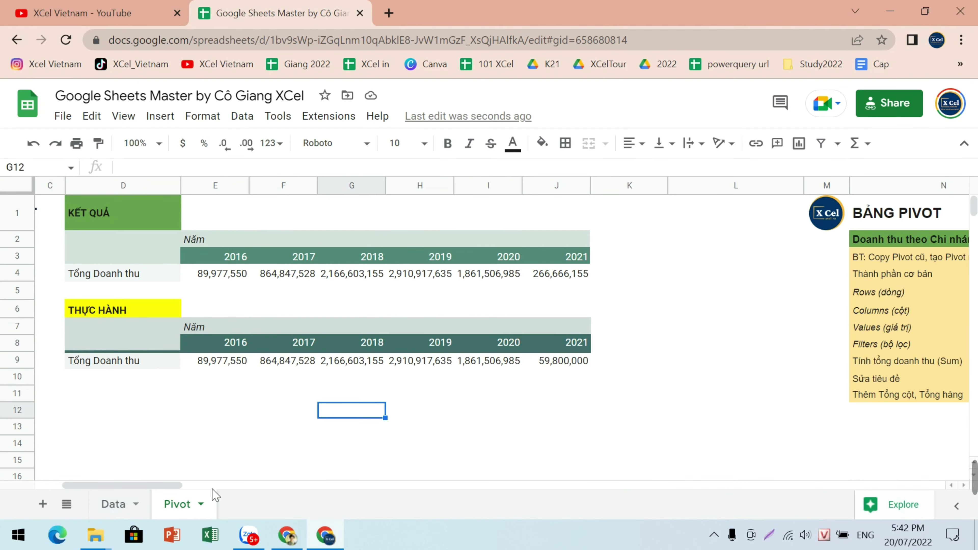
{"action": "left_click", "coordinate": [70, 504]}
{"action": "left_click", "coordinate": [96, 477]}
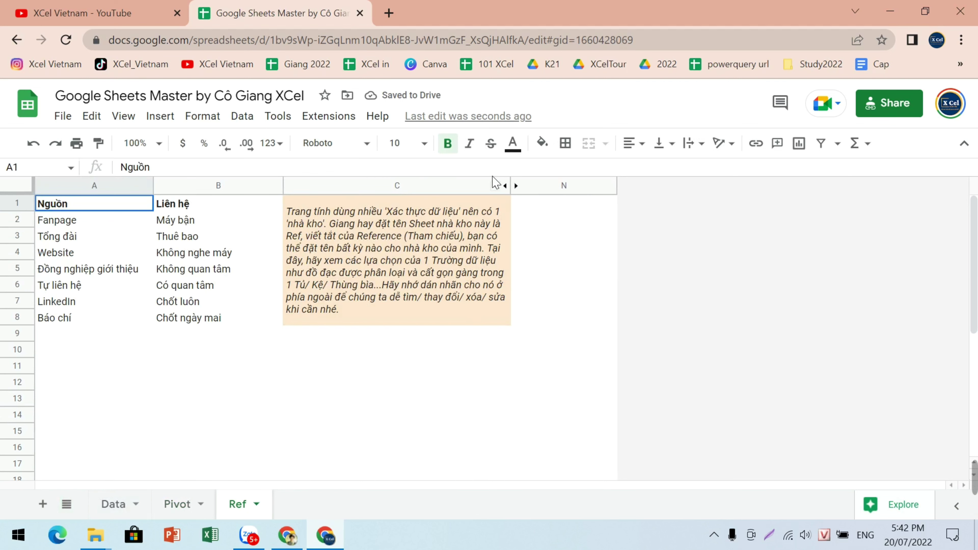
Step: Unhide the hidden columns between C and N on the Ref sheet
{"action": "left_click_drag", "start_coordinate": [493, 193], "coordinate": [544, 189]}
{"action": "right_click", "coordinate": [543, 188]}
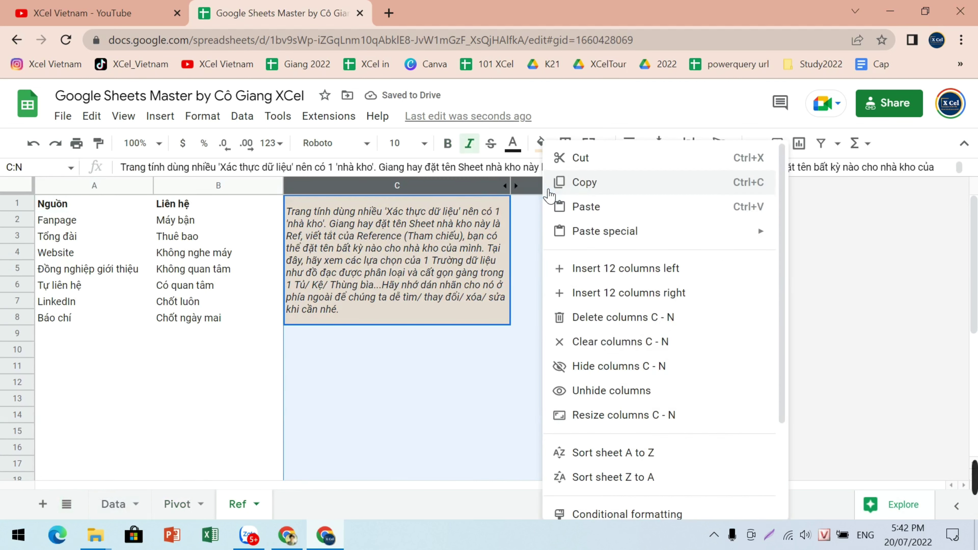
{"action": "left_click", "coordinate": [623, 399]}
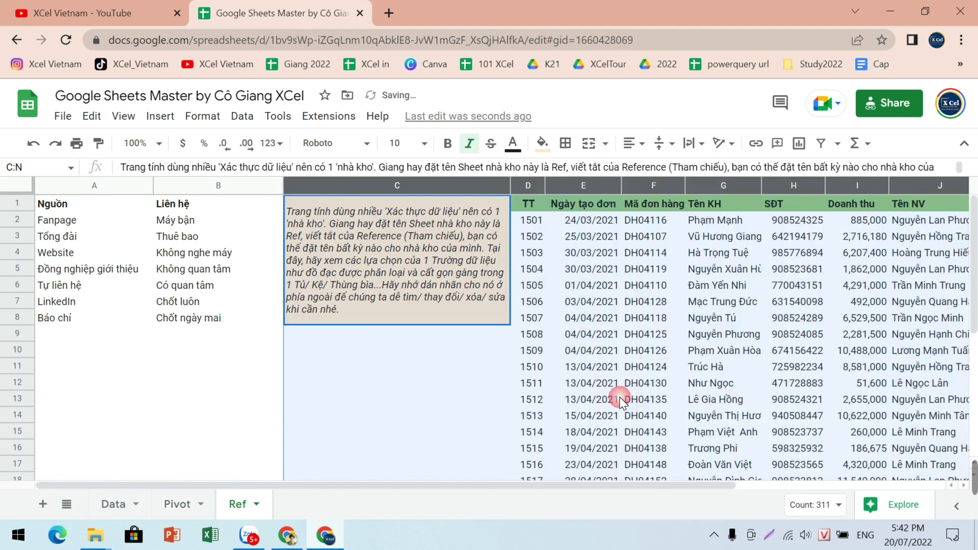
{"action": "left_click", "coordinate": [429, 447]}
Step: Copy all the order records without their header row, range D2:M31, on the Ref sheet
{"action": "left_click", "coordinate": [538, 225]}
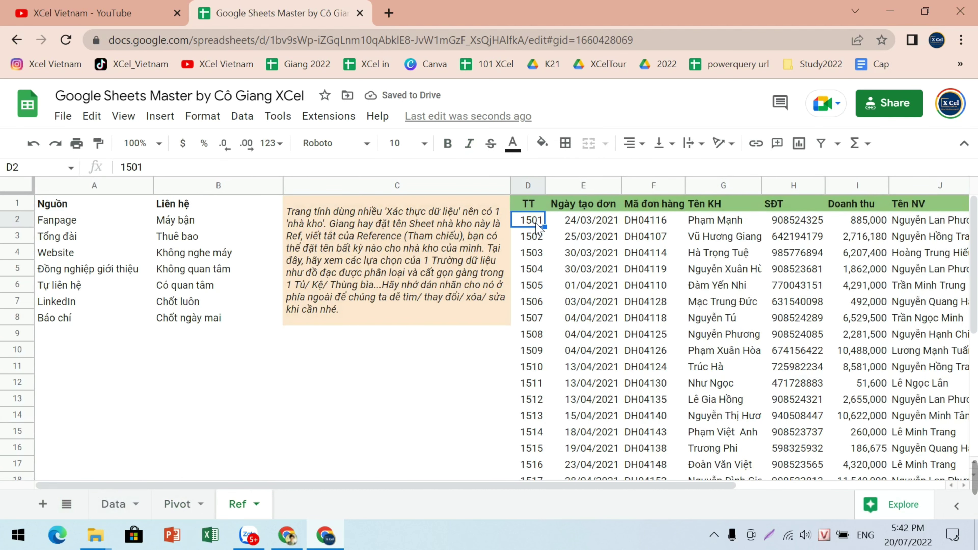
{"action": "key", "text": "shift+Right"}
{"action": "key", "text": "shift+Right"}
{"action": "key", "text": "shift+Right"}
{"action": "key", "text": "shift+Right"}
{"action": "key", "text": "shift+Right"}
{"action": "key", "text": "shift+Right"}
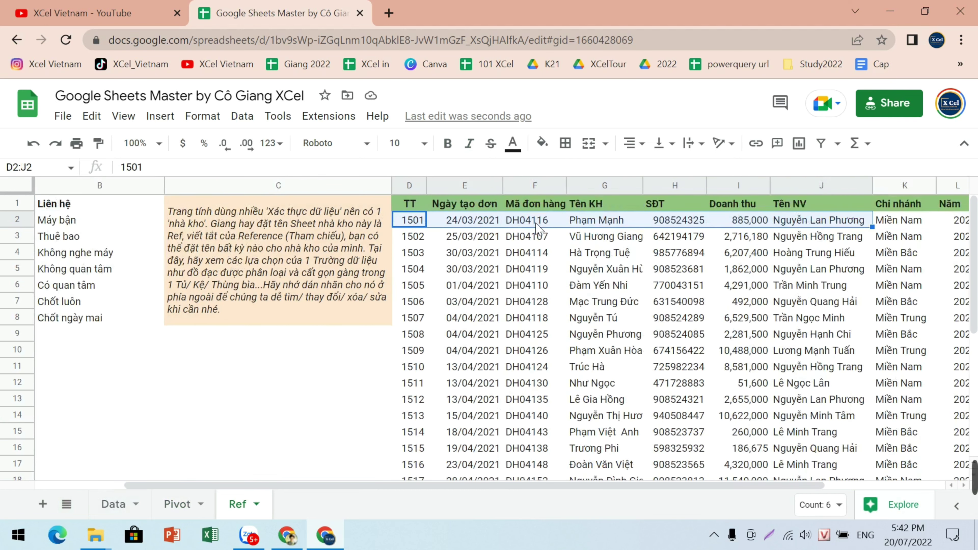
{"action": "key", "text": "shift+Right"}
{"action": "key", "text": "shift+Right"}
{"action": "key", "text": "shift+Right"}
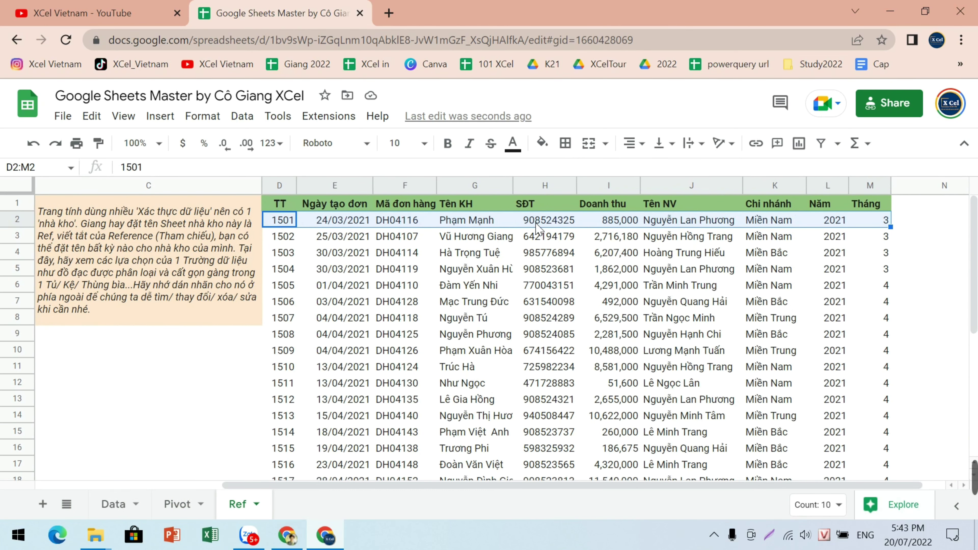
{"action": "key", "text": "ctrl+shift+Down"}
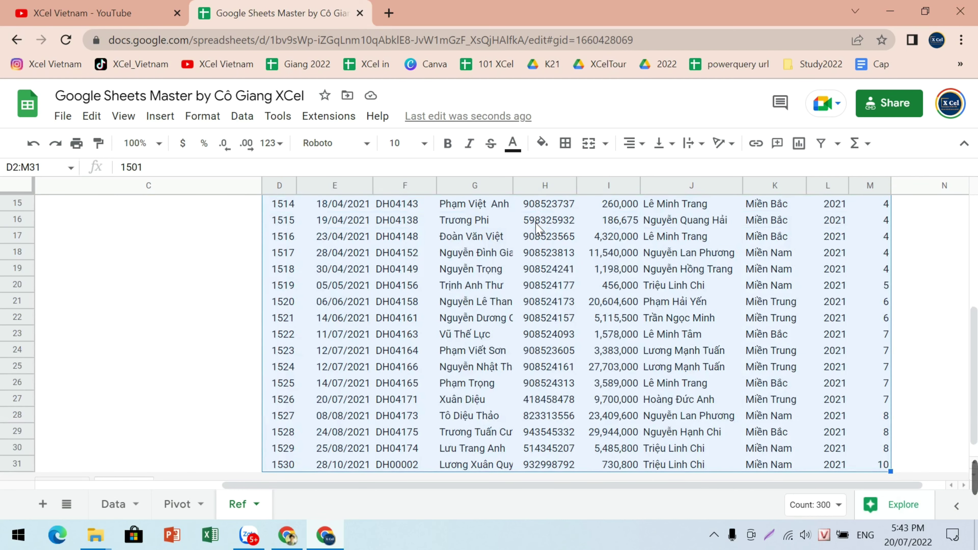
{"action": "scroll", "coordinate": [538, 230], "scroll_direction": "up", "scroll_amount": 5}
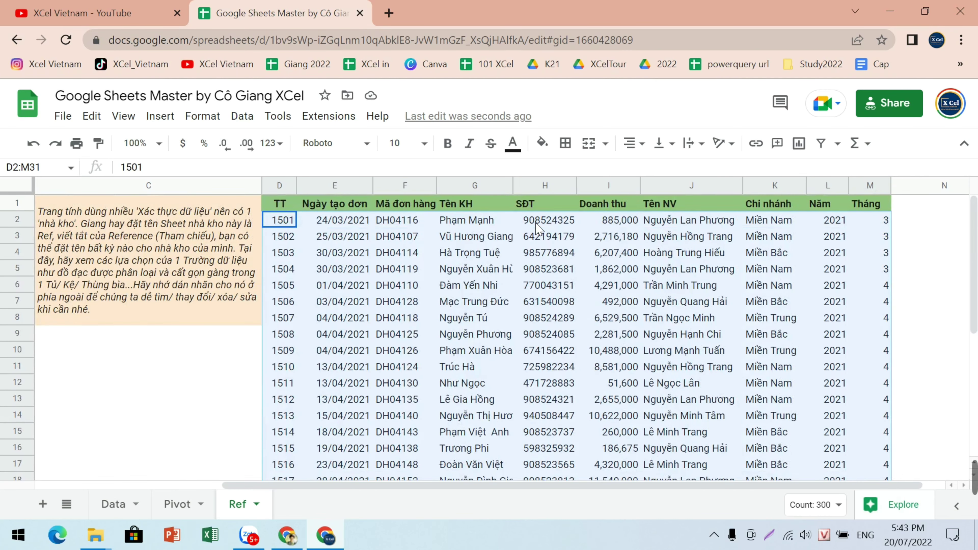
{"action": "key", "text": "ctrl+c"}
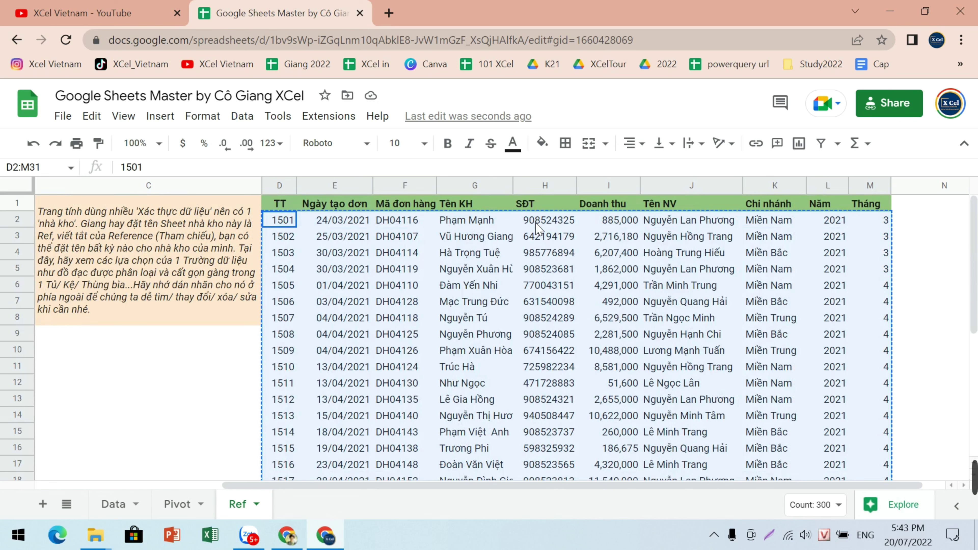
Step: Paste the copied records into the Data sheet starting at A1502 and check down to the last pasted row
{"action": "left_click", "coordinate": [112, 504]}
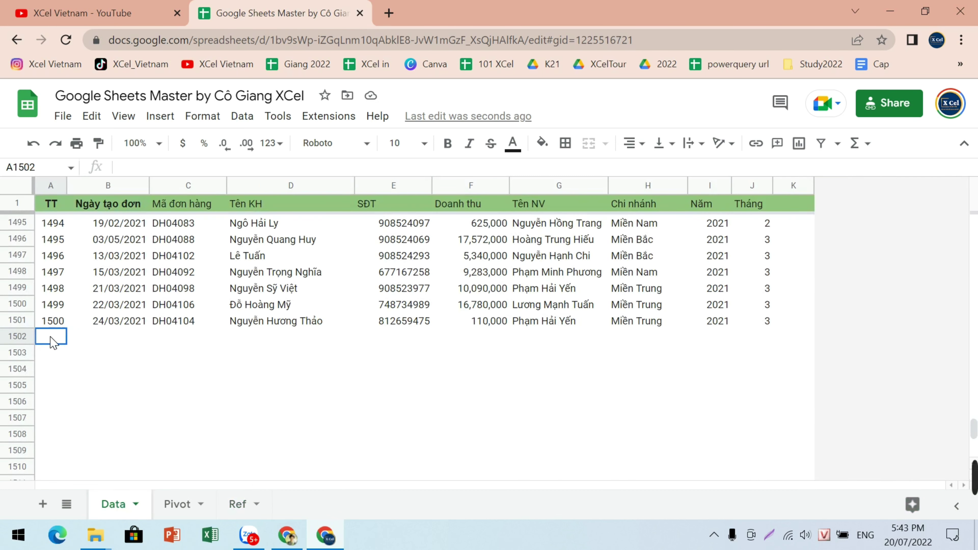
{"action": "key", "text": "ctrl+v"}
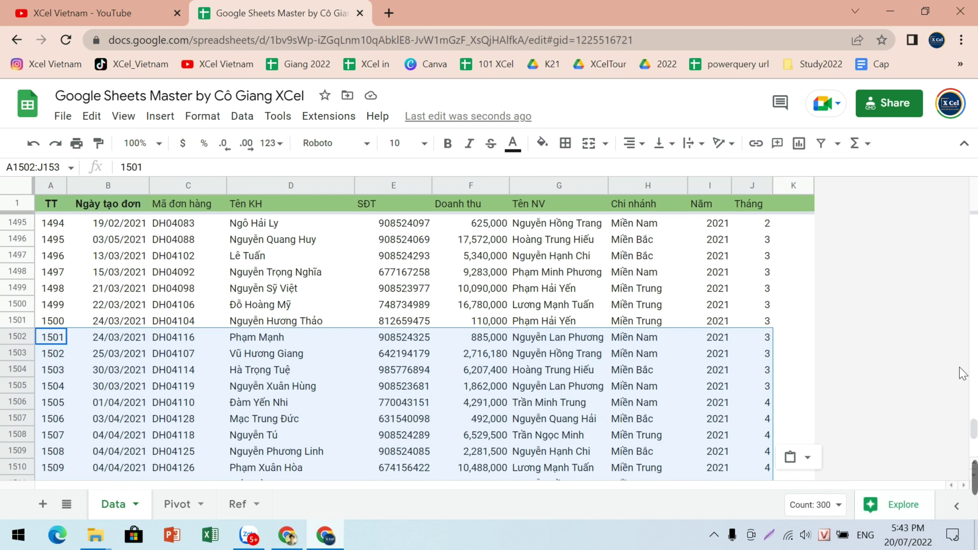
{"action": "left_click_drag", "start_coordinate": [971, 428], "coordinate": [974, 434]}
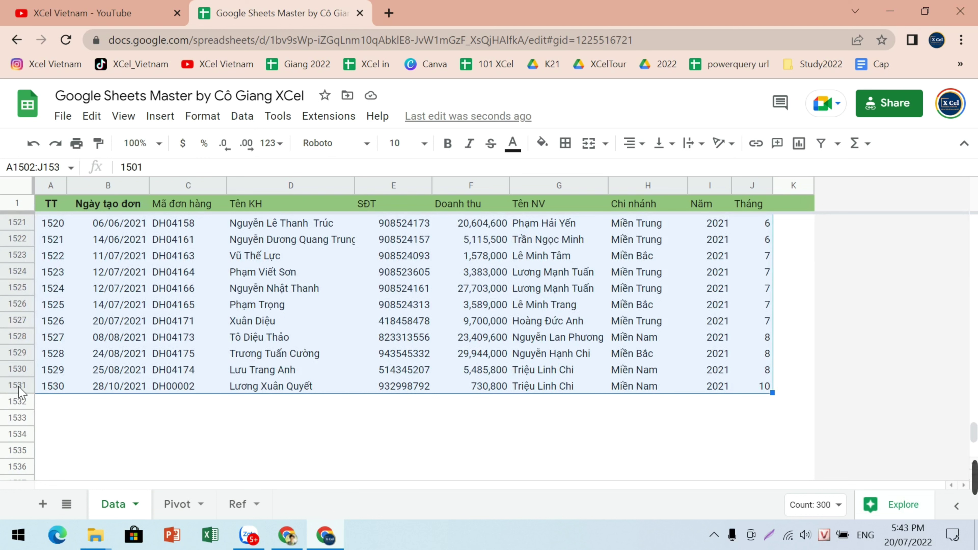
Step: Compare the practice table's 2021 total with the sample and examine which values its Năm filter includes
{"action": "left_click", "coordinate": [171, 510]}
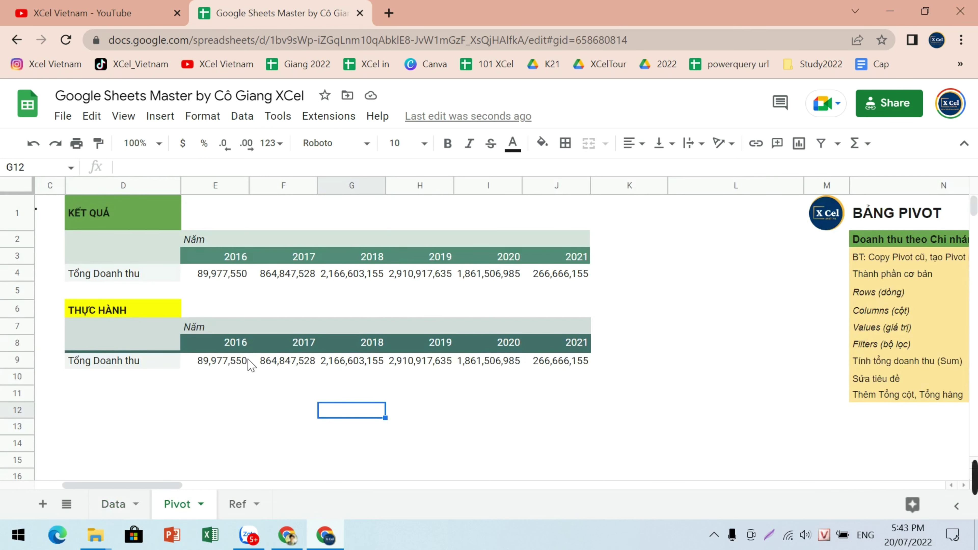
{"action": "left_click", "coordinate": [248, 362]}
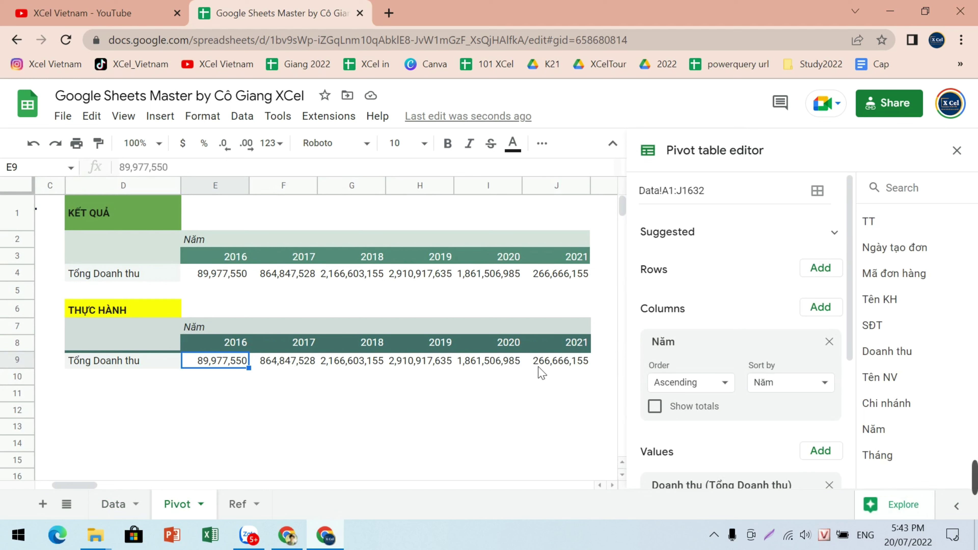
{"action": "left_click", "coordinate": [544, 360]}
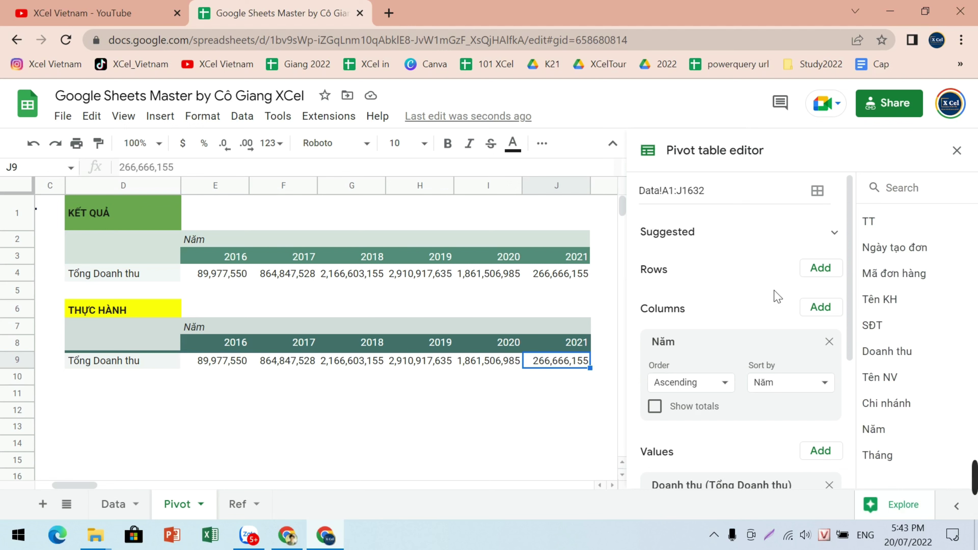
{"action": "scroll", "coordinate": [779, 304], "scroll_direction": "down", "scroll_amount": 5}
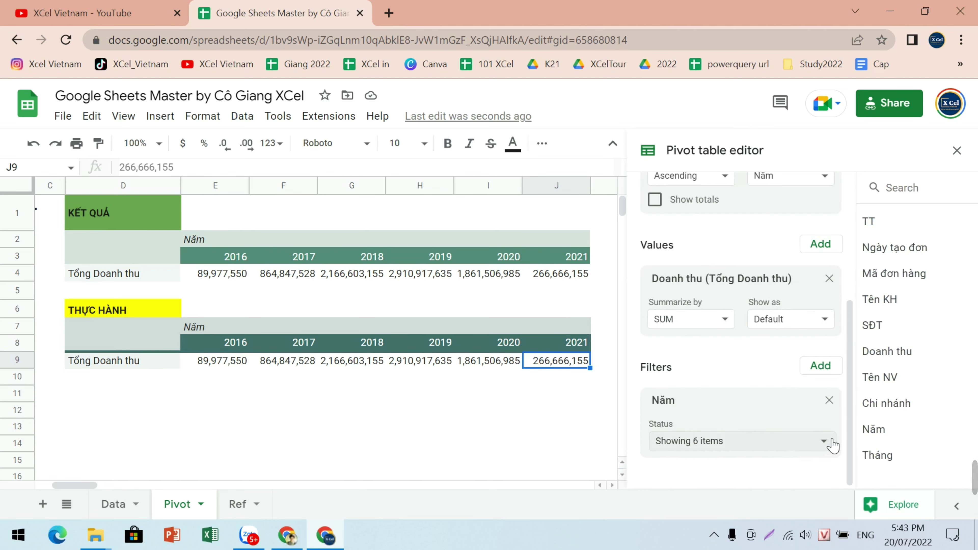
{"action": "left_click", "coordinate": [822, 443]}
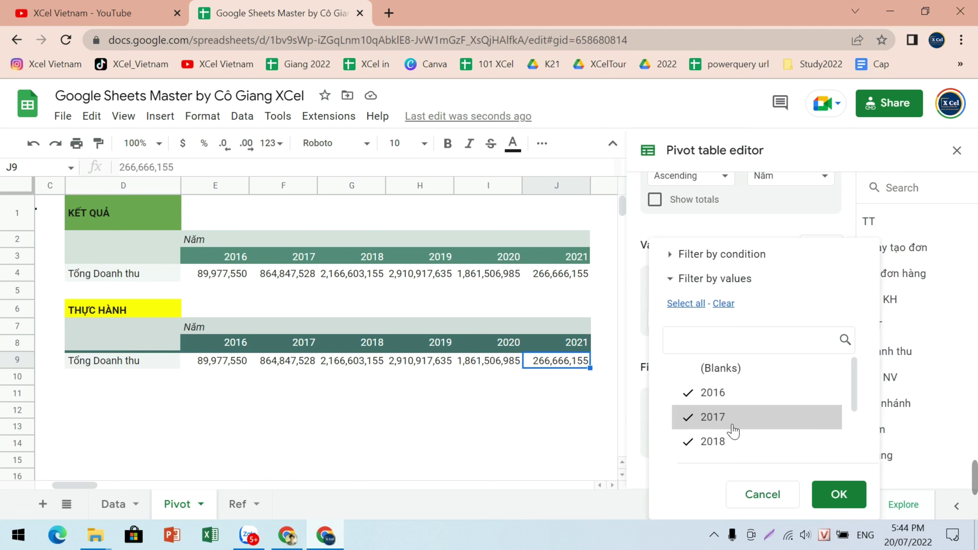
{"action": "scroll", "coordinate": [728, 431], "scroll_direction": "down", "scroll_amount": 2}
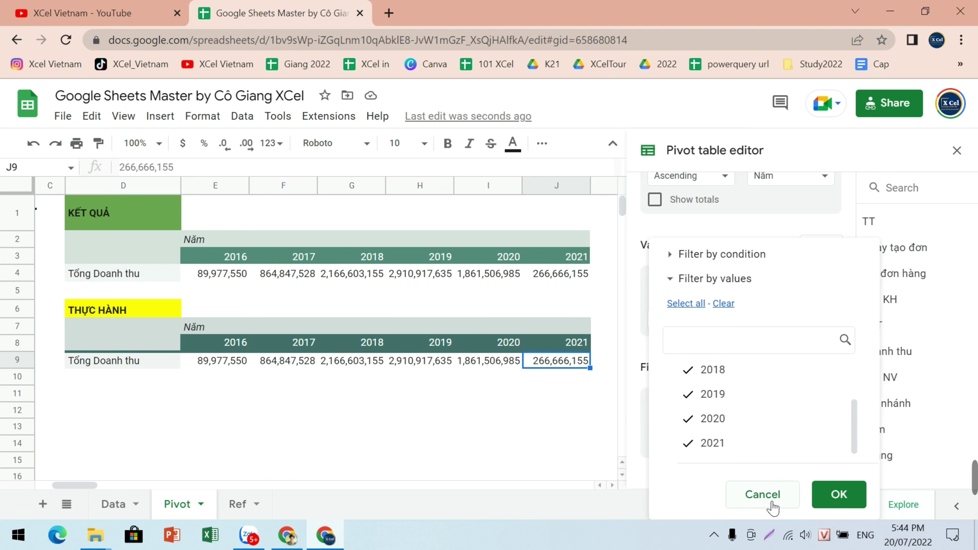
{"action": "left_click", "coordinate": [763, 494]}
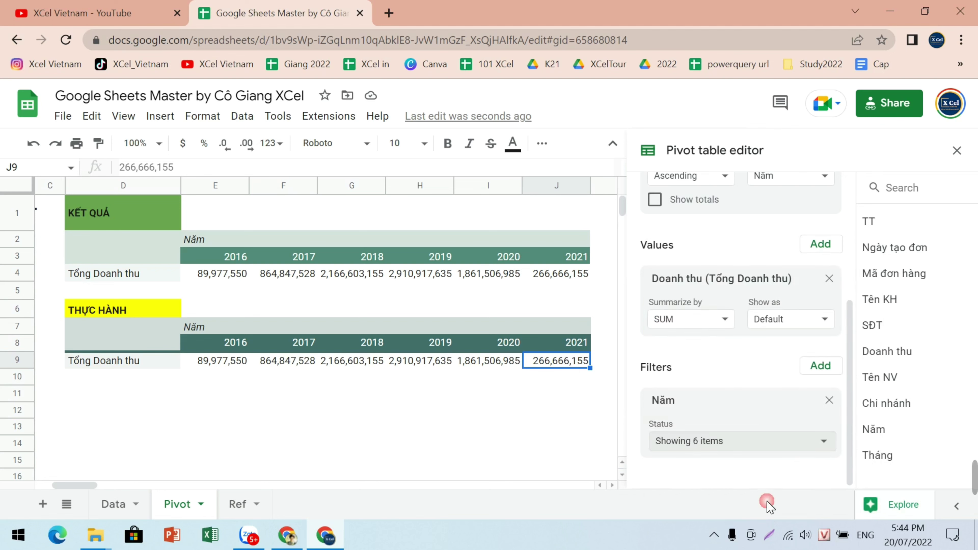
Step: On the Data sheet, change the Ngày tạo đơn date in B1525 to 12/07/2022
{"action": "left_click", "coordinate": [111, 505]}
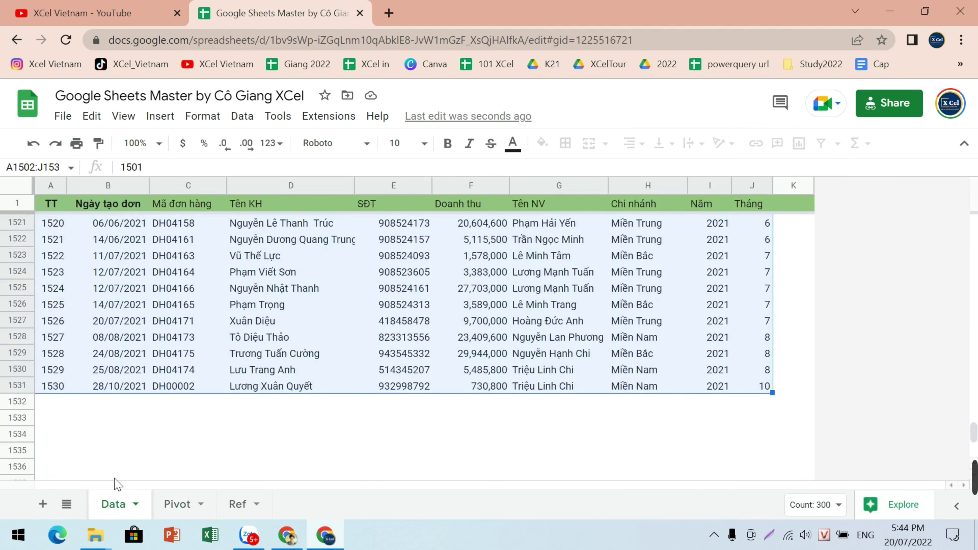
{"action": "left_click", "coordinate": [138, 389]}
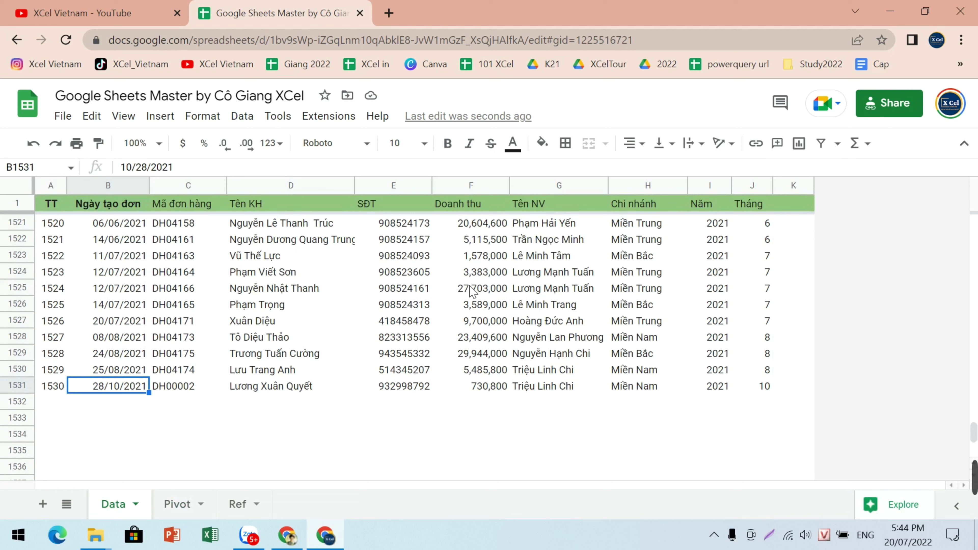
{"action": "left_click", "coordinate": [129, 293]}
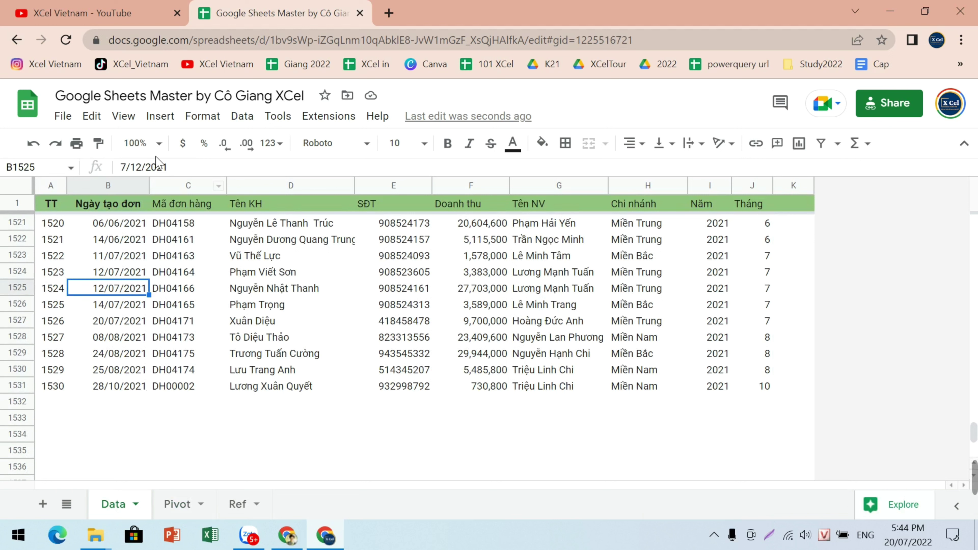
{"action": "left_click", "coordinate": [165, 167]}
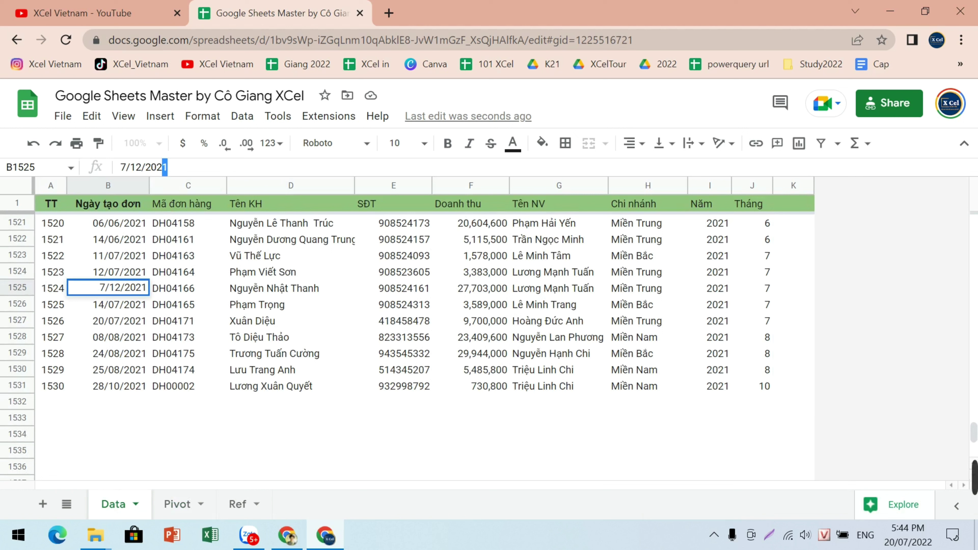
{"action": "type", "text": "2"}
{"action": "key", "text": "Return"}
{"action": "key", "text": "Up"}
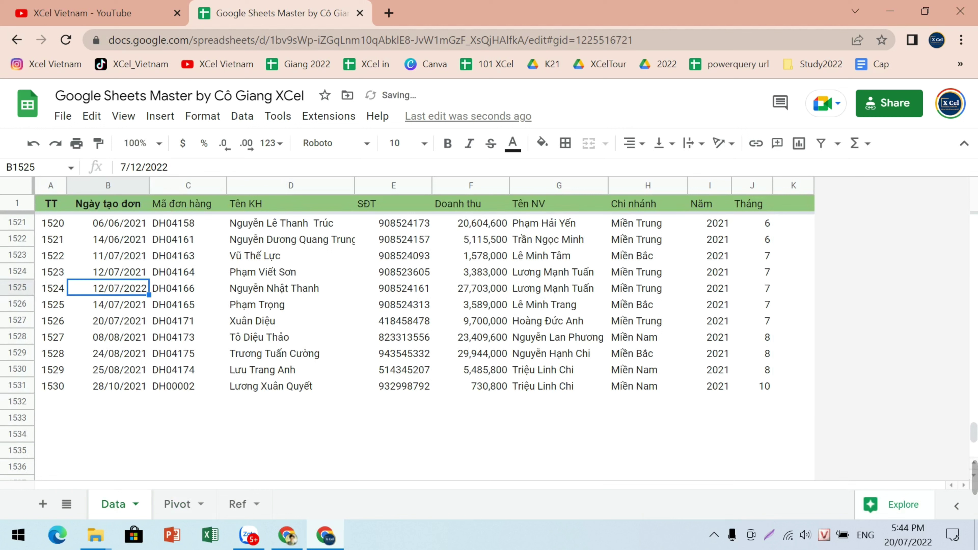
Step: Change the Ngày tạo đơn date in B1526 to 14/07/2022
{"action": "left_click", "coordinate": [135, 306]}
{"action": "left_click", "coordinate": [168, 167]}
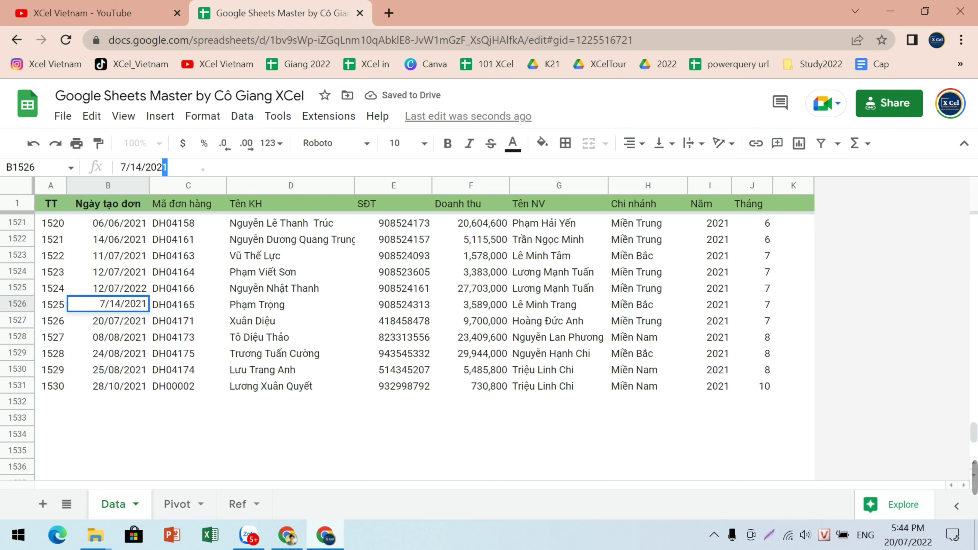
{"action": "key", "text": "BackSpace"}
{"action": "type", "text": "2"}
{"action": "key", "text": "Return"}
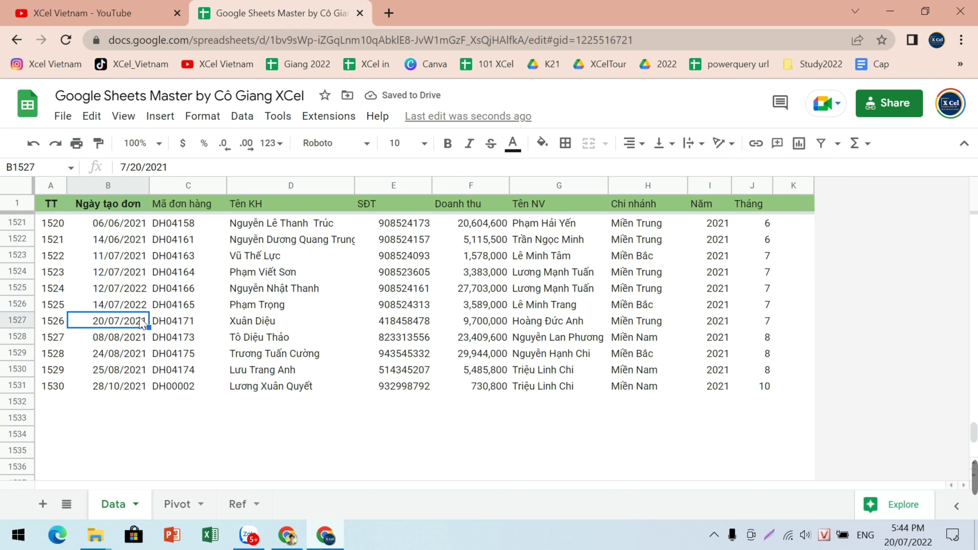
Step: Change the Ngày tạo đơn date in B1527 to 20/07/2022
{"action": "left_click_drag", "start_coordinate": [168, 167], "coordinate": [162, 167]}
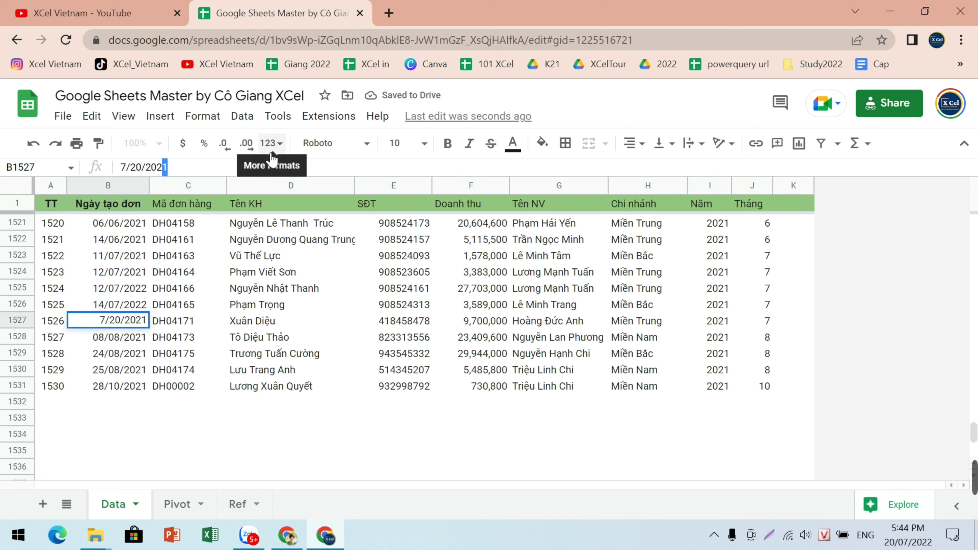
{"action": "type", "text": "2"}
{"action": "key", "text": "Return"}
Step: Copy the date 14/07/2022 from B1526 into the order date cells B1527:B1531
{"action": "key", "text": "Up"}
{"action": "key", "text": "Up"}
{"action": "key", "text": "ctrl+c"}
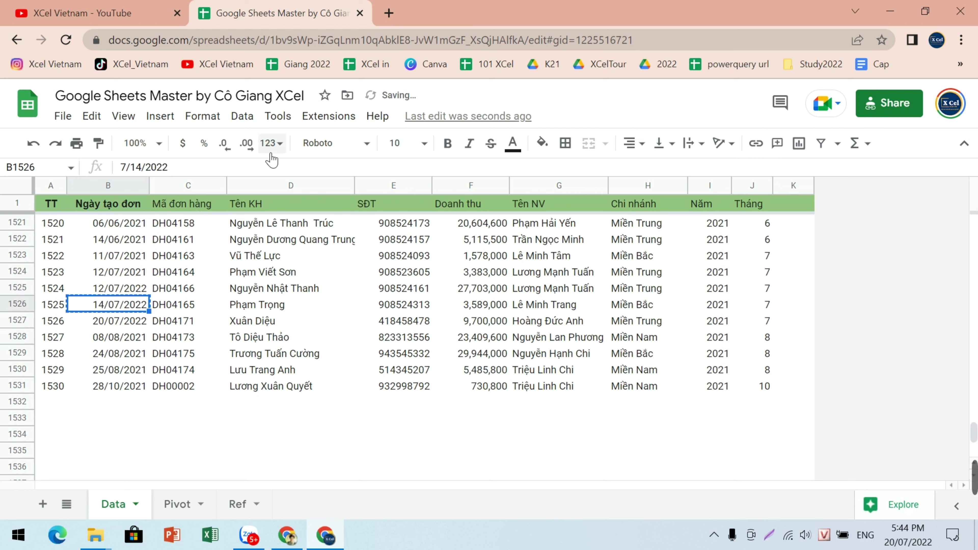
{"action": "key", "text": "Down"}
{"action": "key", "text": "shift+Down"}
{"action": "key", "text": "shift+Down"}
{"action": "key", "text": "shift+Down"}
{"action": "key", "text": "shift+Down"}
{"action": "key", "text": "ctrl+v"}
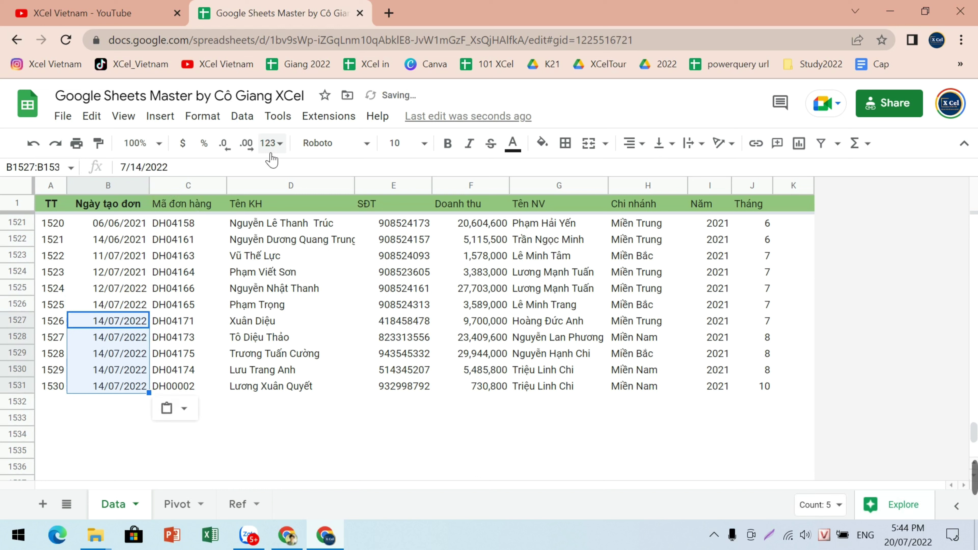
{"action": "left_click", "coordinate": [108, 291]}
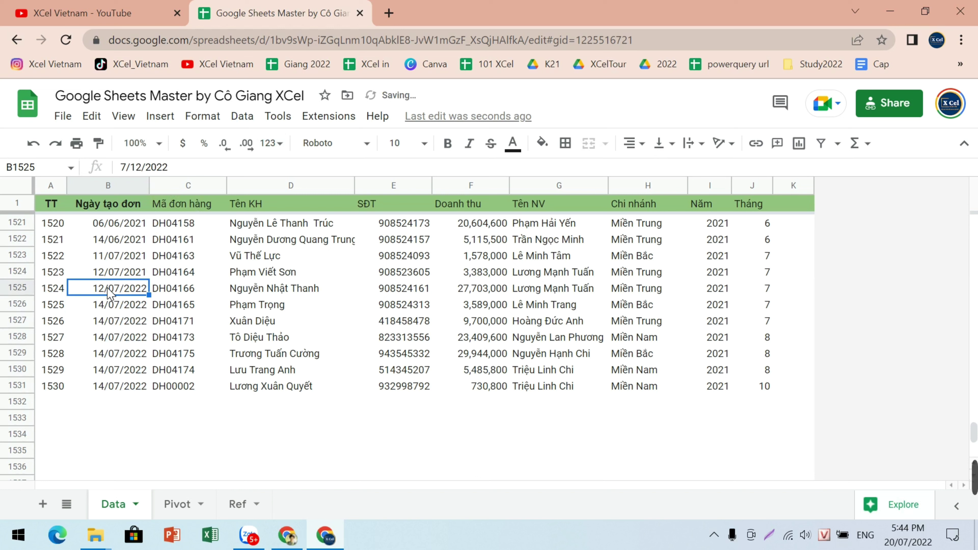
Step: On the Data sheet, set the Năm value of the record in row 1525 to 2022
{"action": "left_click", "coordinate": [18, 287]}
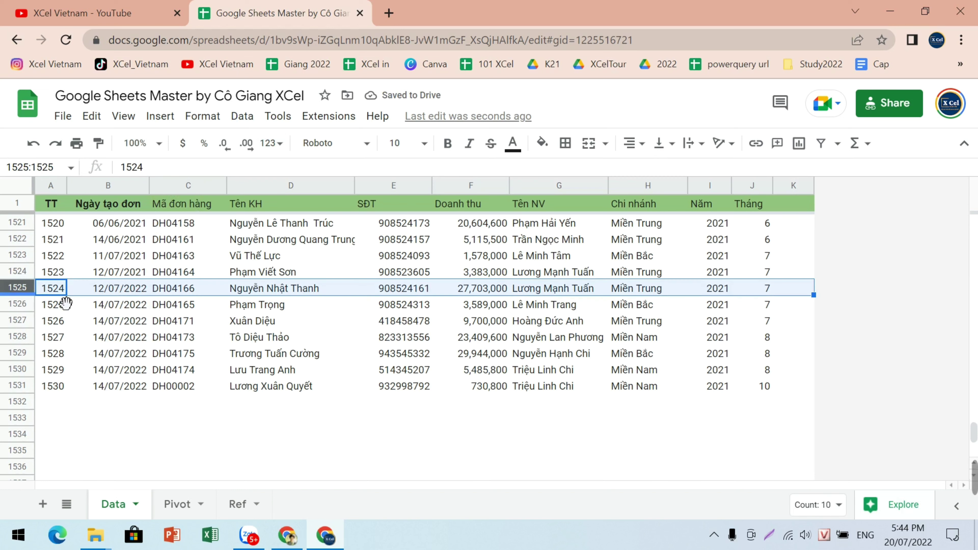
{"action": "left_click", "coordinate": [727, 289]}
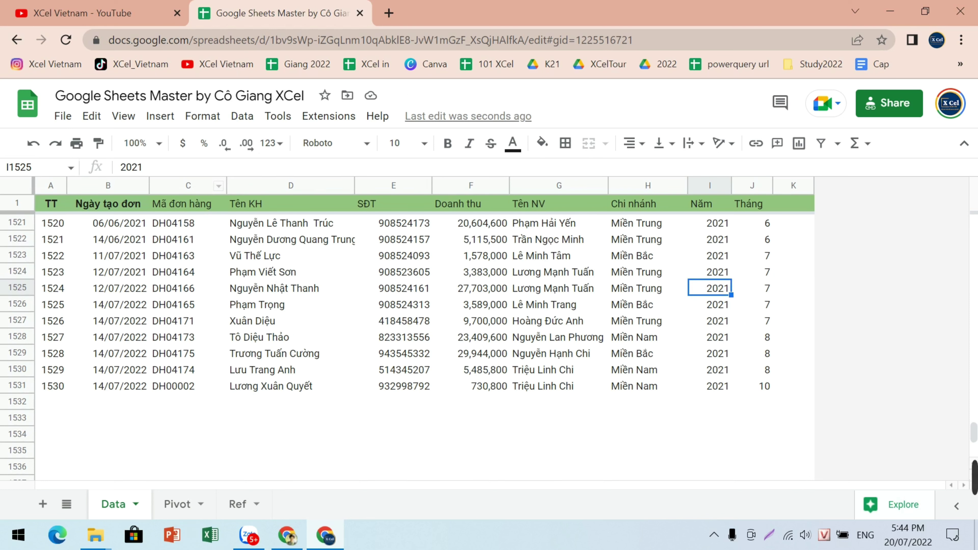
{"action": "type", "text": "2022"}
{"action": "key", "text": "Return"}
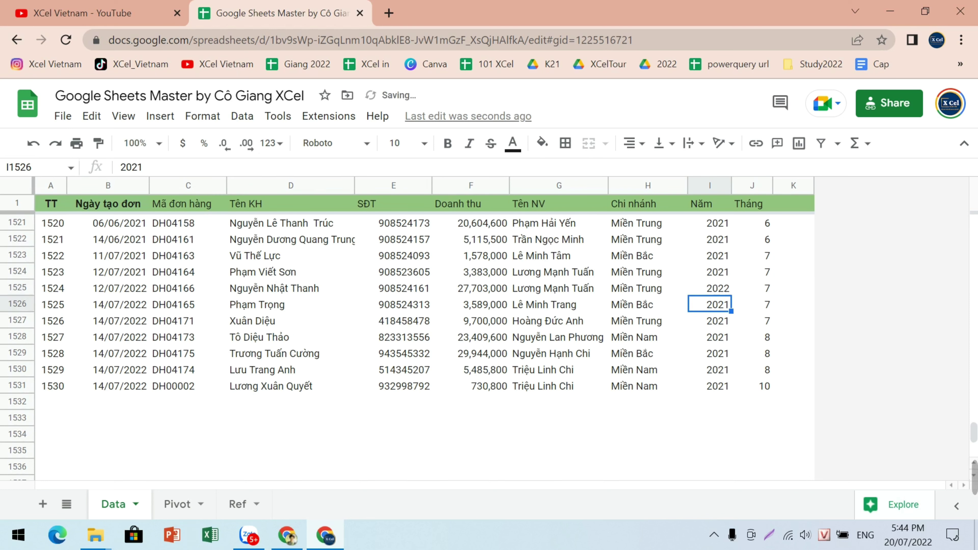
Step: Copy the year 2022 from I1525 into the Năm cells I1526:I1531
{"action": "left_click", "coordinate": [716, 289]}
{"action": "key", "text": "ctrl+c"}
{"action": "key", "text": "Down"}
{"action": "key", "text": "shift+Down"}
{"action": "key", "text": "shift+Down"}
{"action": "key", "text": "shift+Down"}
{"action": "key", "text": "shift+Down"}
{"action": "key", "text": "shift+Down"}
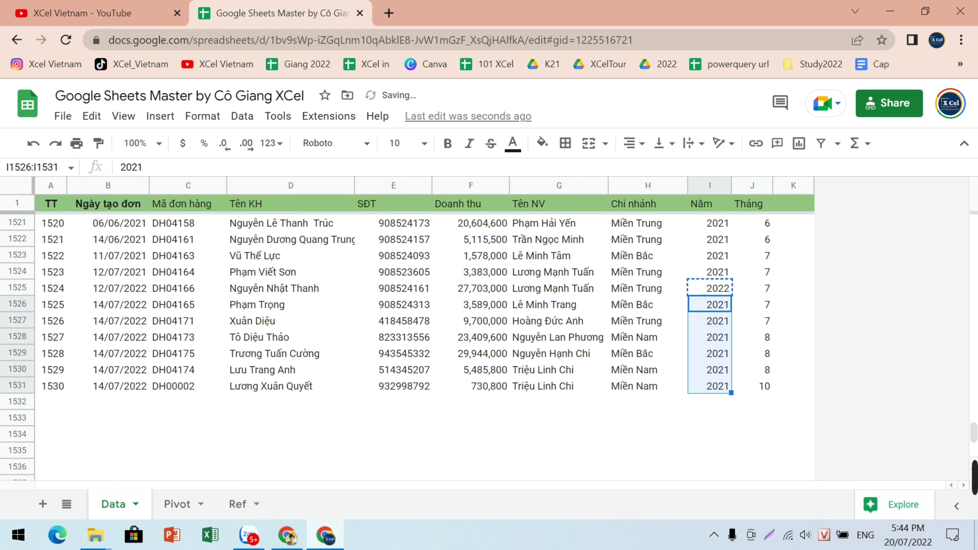
{"action": "key", "text": "ctrl+v"}
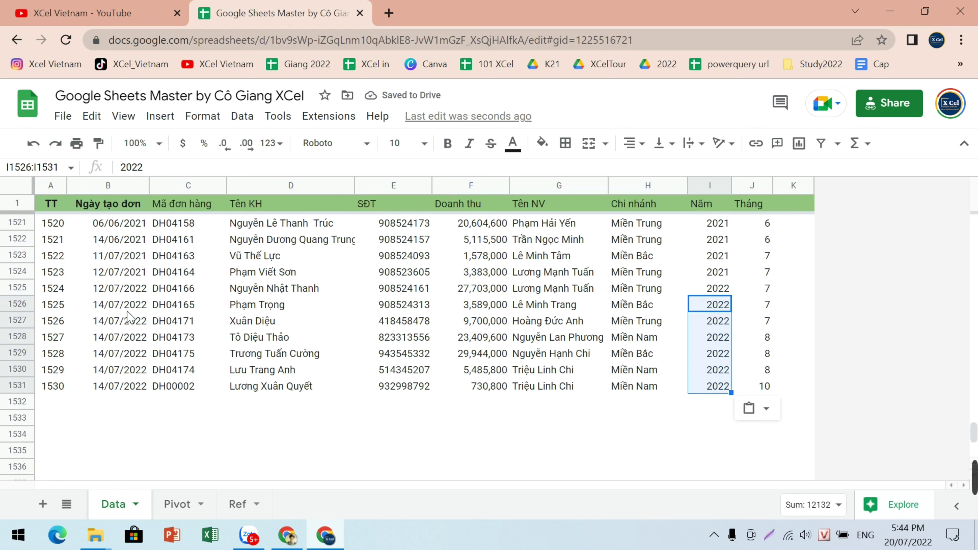
Step: Copy the month 7 from J1525 into the Tháng cells J1527:J1531
{"action": "left_click", "coordinate": [760, 293]}
{"action": "key", "text": "ctrl+c"}
{"action": "left_click_drag", "start_coordinate": [766, 323], "coordinate": [769, 389]}
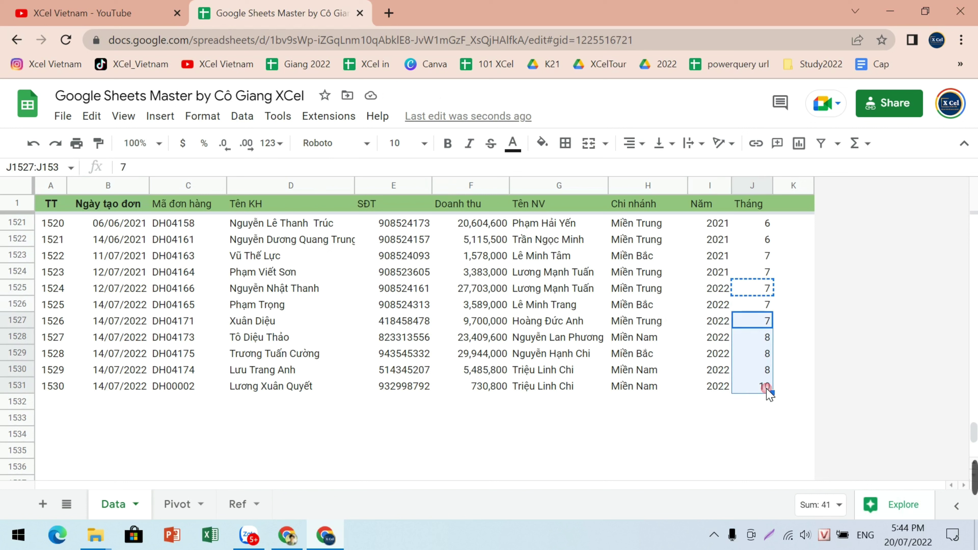
{"action": "key", "text": "ctrl+v"}
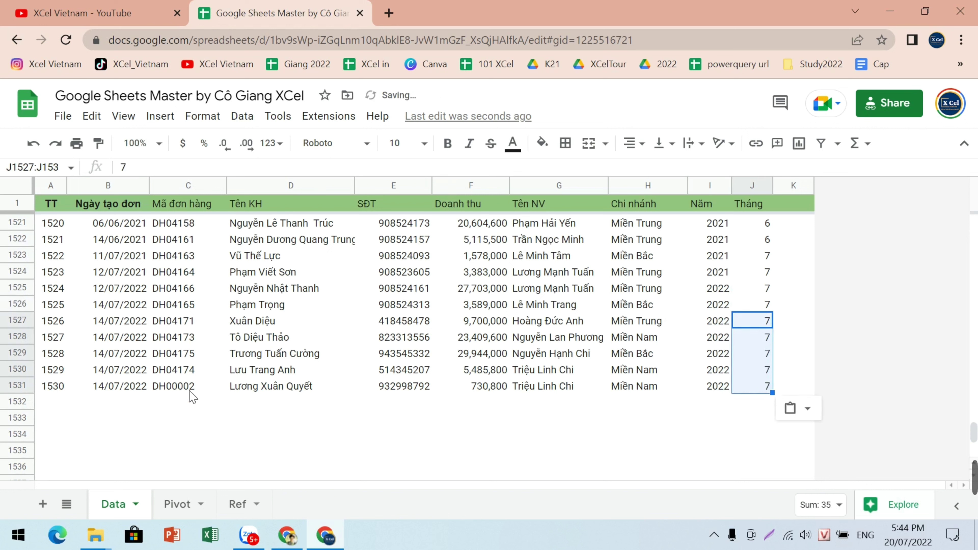
Step: Go to the Pivot sheet and check the year columns at the end of the THỰC HÀNH pivot table for 2022
{"action": "left_click", "coordinate": [176, 502]}
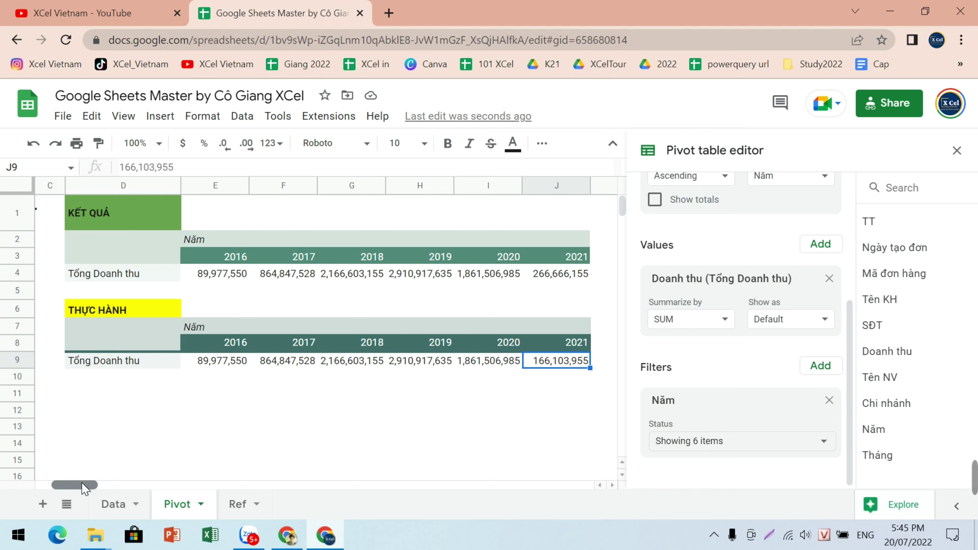
{"action": "left_click_drag", "start_coordinate": [84, 488], "coordinate": [137, 459]}
{"action": "left_click_drag", "start_coordinate": [405, 332], "coordinate": [404, 364]}
{"action": "left_click", "coordinate": [400, 345]}
{"action": "left_click", "coordinate": [393, 362]}
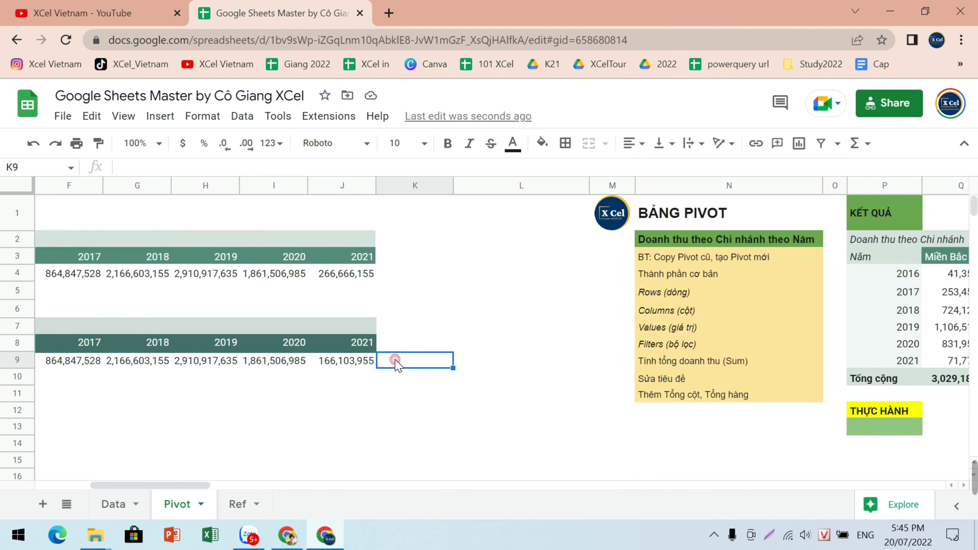
Step: Move the Năm field of the THỰC HÀNH pivot table from Columns to Rows
{"action": "left_click", "coordinate": [350, 347]}
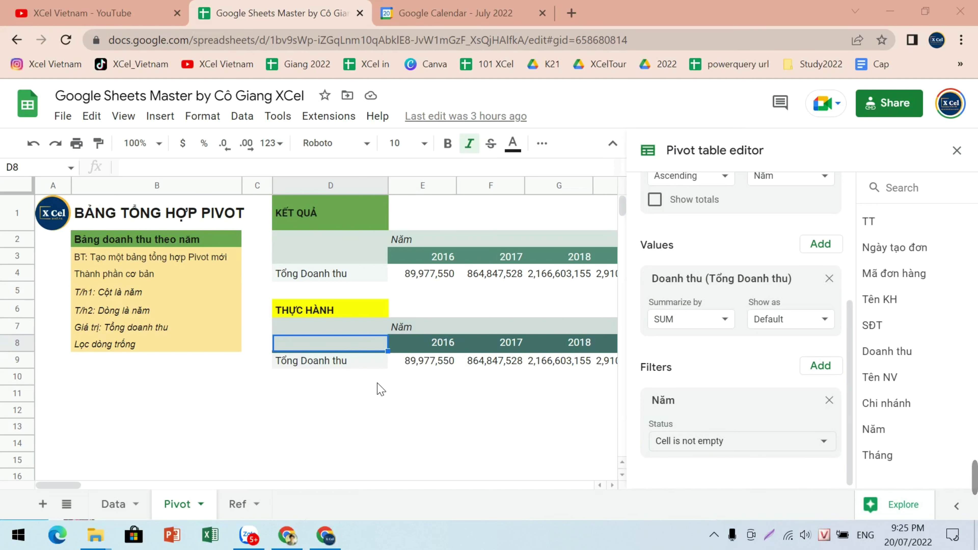
{"action": "scroll", "coordinate": [709, 371], "scroll_direction": "up", "scroll_amount": 4}
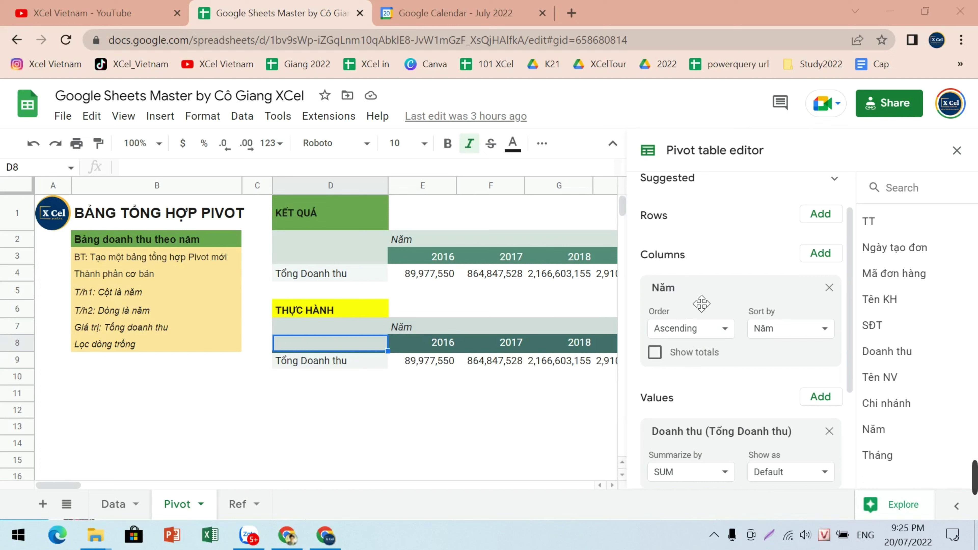
{"action": "left_click_drag", "start_coordinate": [702, 304], "coordinate": [690, 251]}
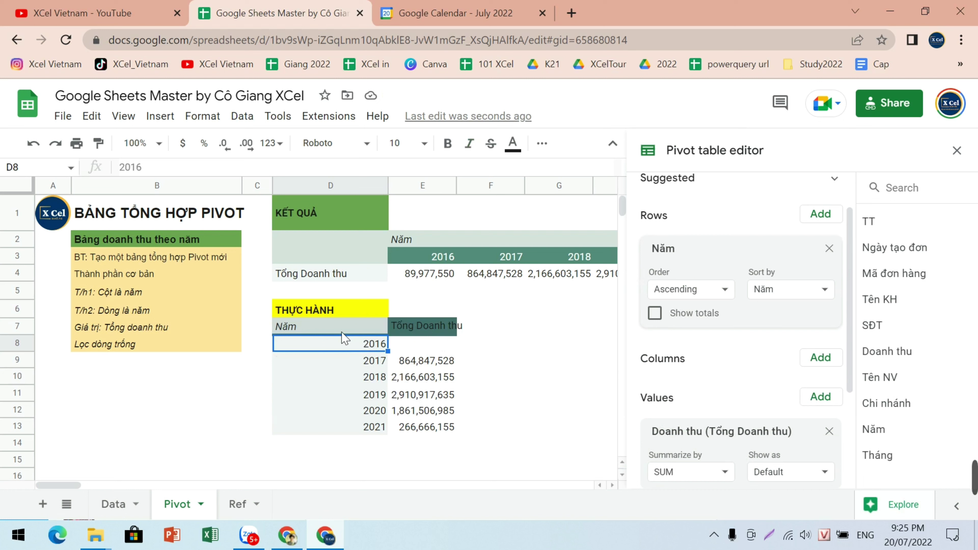
Step: Set the text color of the 2016 revenue total in E8 to black
{"action": "left_click", "coordinate": [435, 350]}
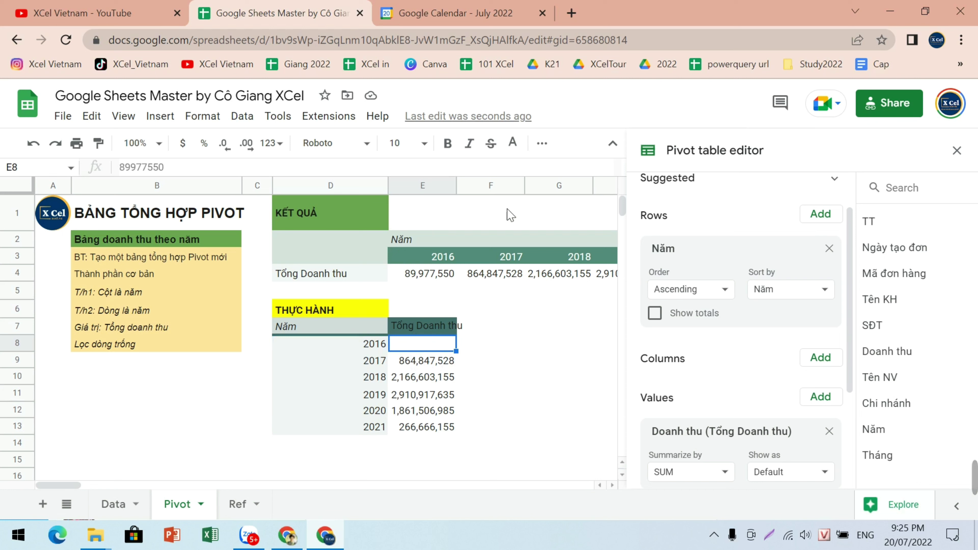
{"action": "left_click", "coordinate": [514, 145]}
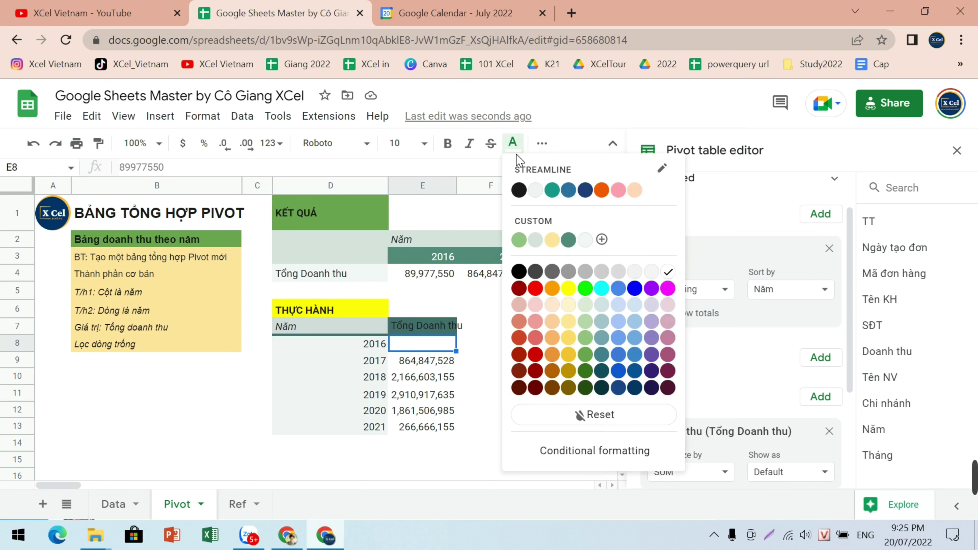
{"action": "left_click", "coordinate": [520, 191]}
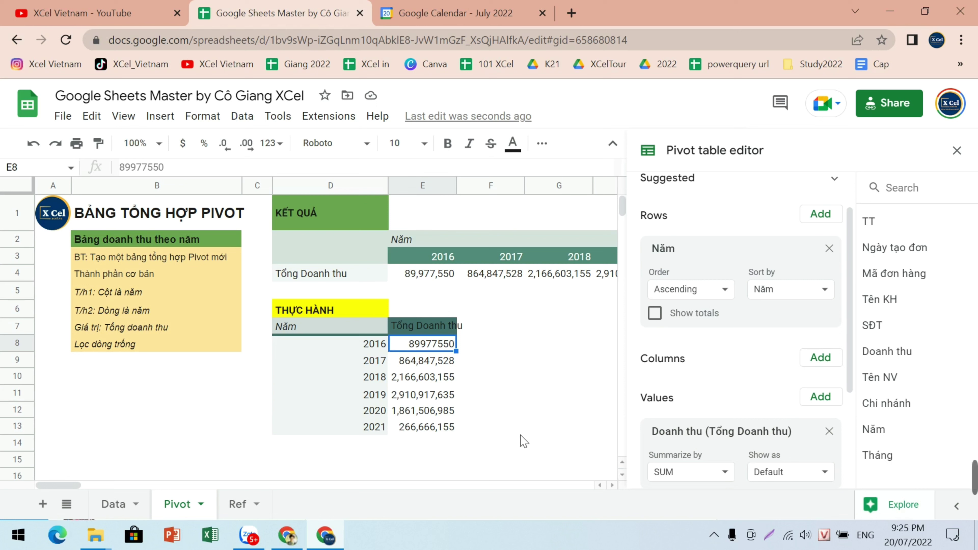
Step: Apply the custom number format #,##0.0,,"M" to the revenue totals in E8:E13
{"action": "left_click_drag", "start_coordinate": [413, 428], "coordinate": [434, 349]}
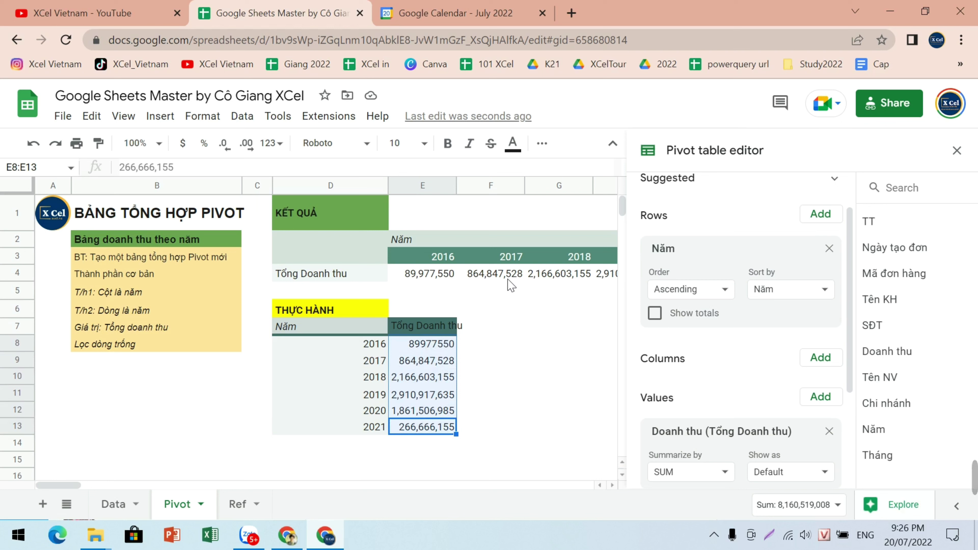
{"action": "left_click", "coordinate": [283, 154]}
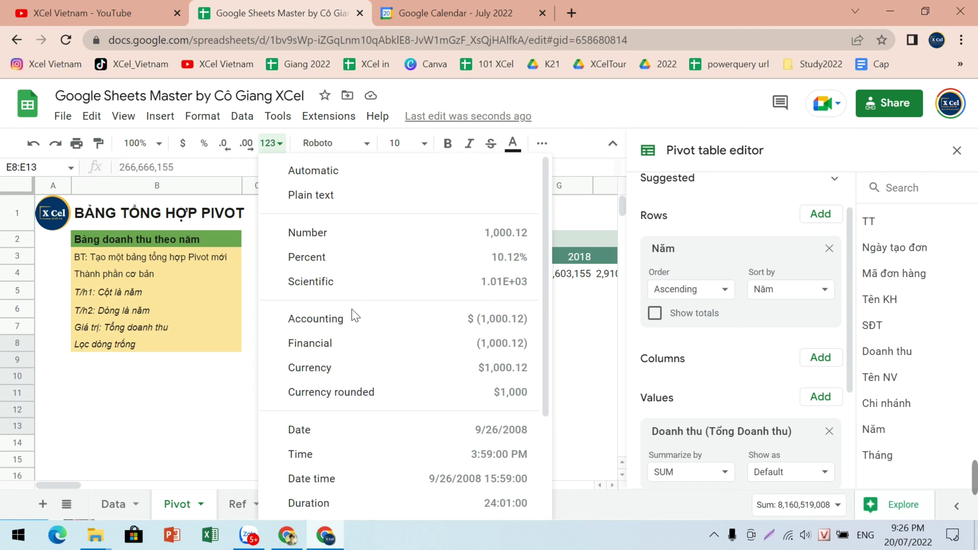
{"action": "scroll", "coordinate": [391, 369], "scroll_direction": "down", "scroll_amount": 3}
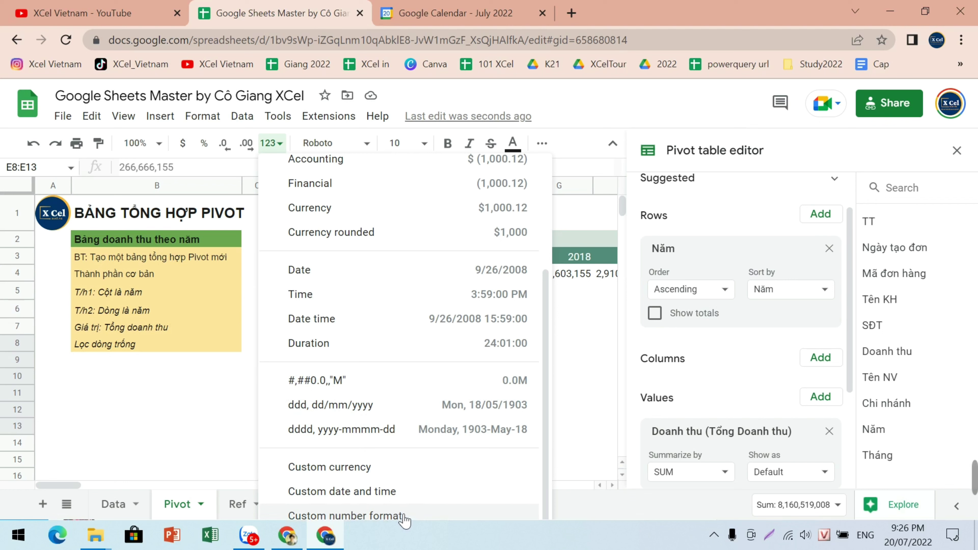
{"action": "left_click", "coordinate": [387, 515]}
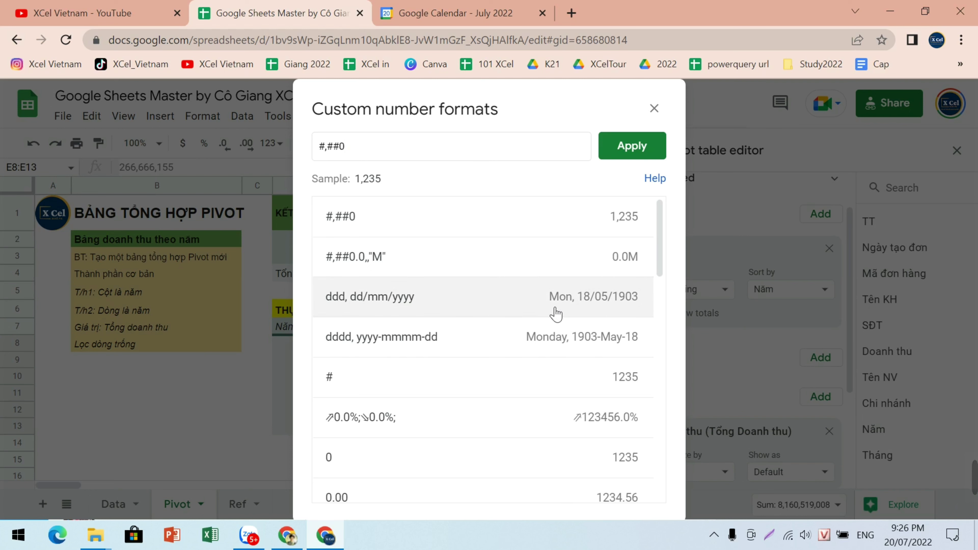
{"action": "type", "text": "."}
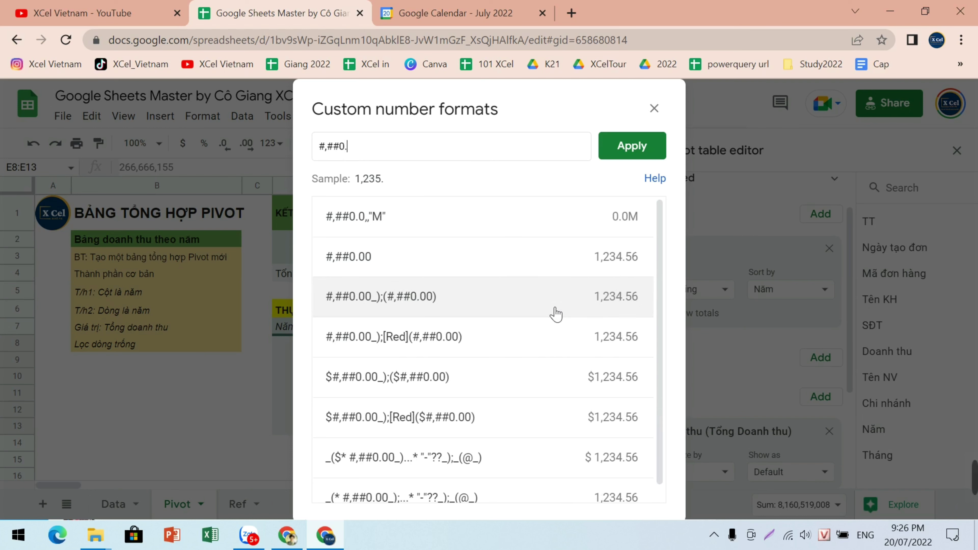
{"action": "type", "text": "0,,"}
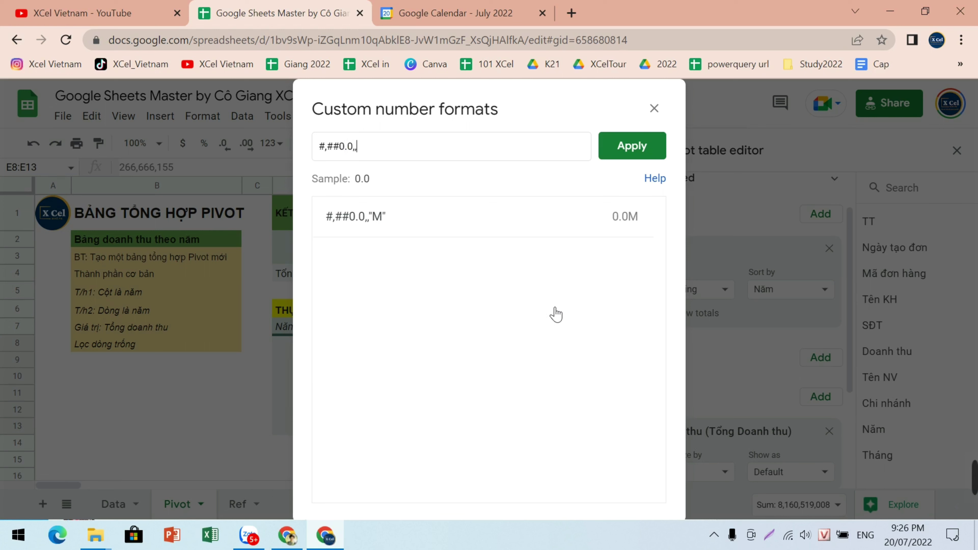
{"action": "type", "text": "\"M\""}
{"action": "left_click", "coordinate": [642, 151]}
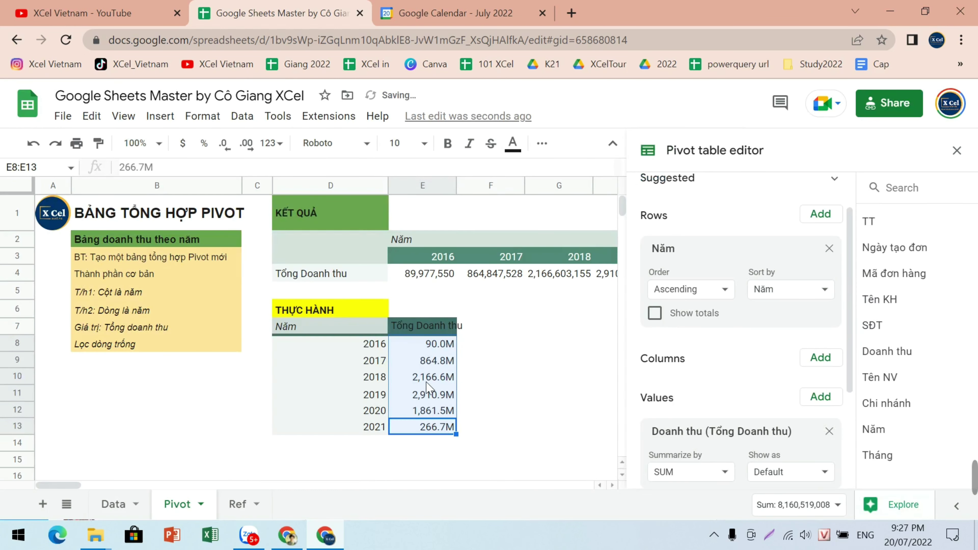
{"action": "left_click", "coordinate": [423, 348]}
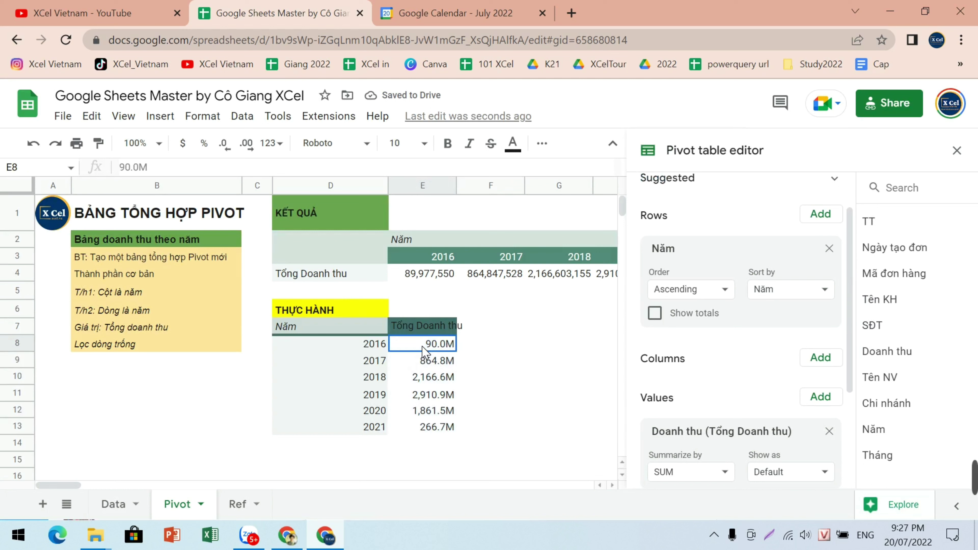
{"action": "left_click_drag", "start_coordinate": [423, 348], "coordinate": [428, 427]}
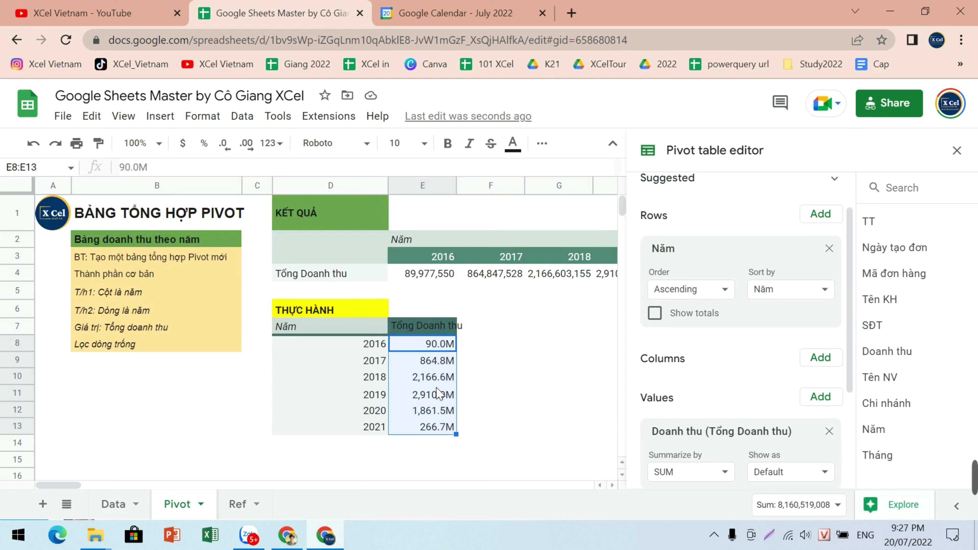
Step: Widen column E to fit the Tổng Doanh thu header in E7 and make that header's text white
{"action": "left_click", "coordinate": [435, 328]}
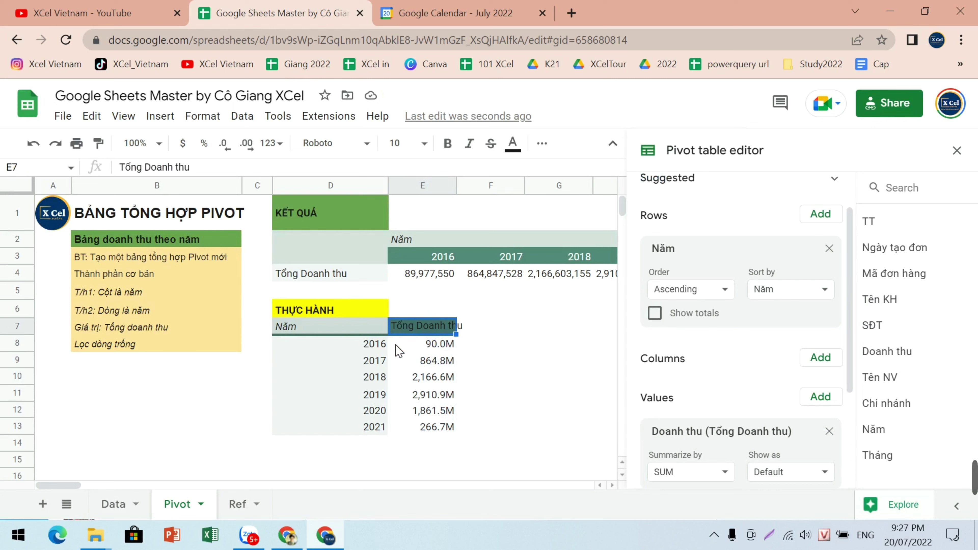
{"action": "left_click_drag", "start_coordinate": [464, 186], "coordinate": [475, 186]}
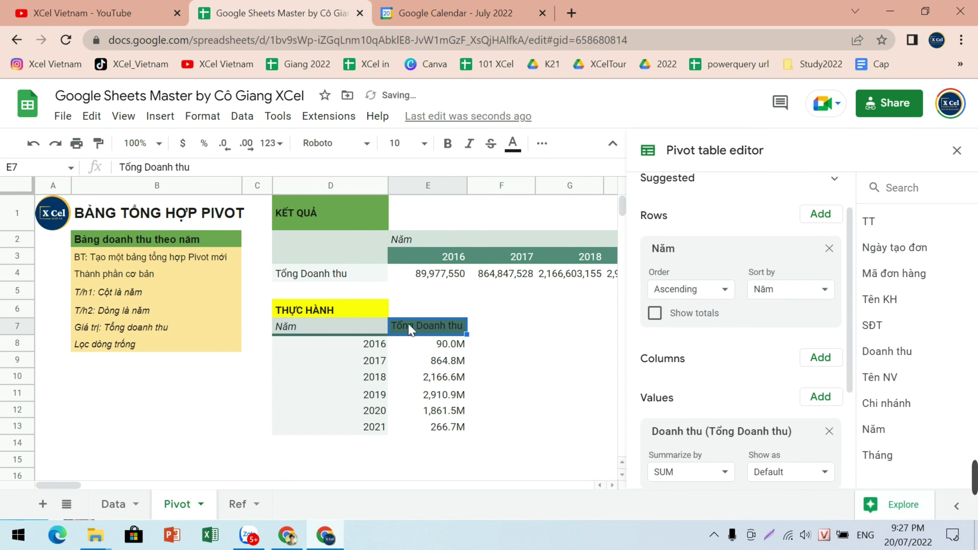
{"action": "left_click", "coordinate": [527, 148]}
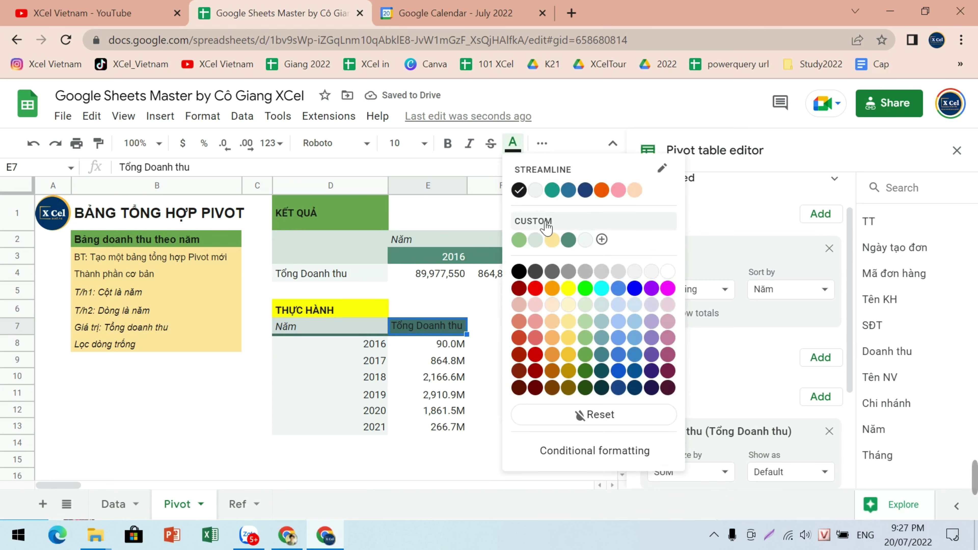
{"action": "left_click", "coordinate": [668, 274]}
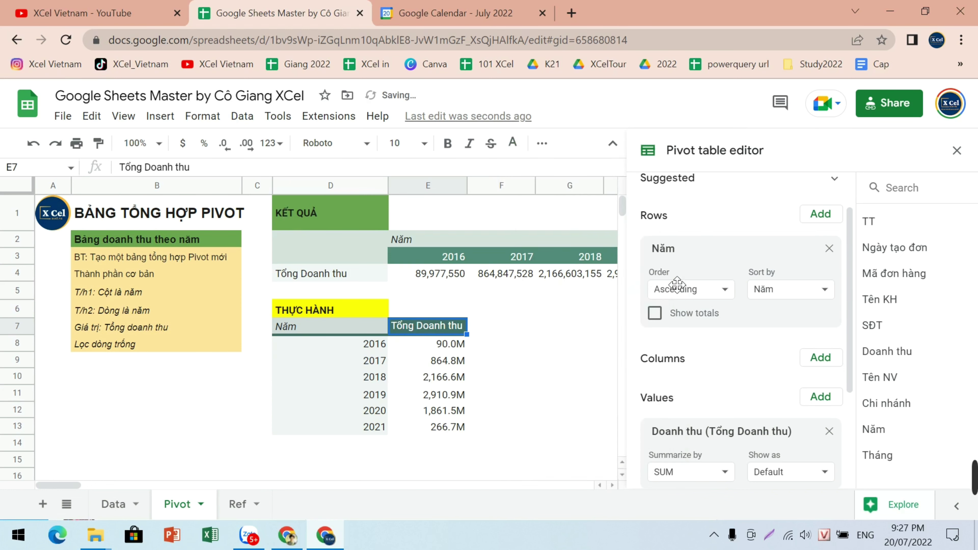
{"action": "left_click", "coordinate": [527, 411]}
{"action": "left_click", "coordinate": [350, 376]}
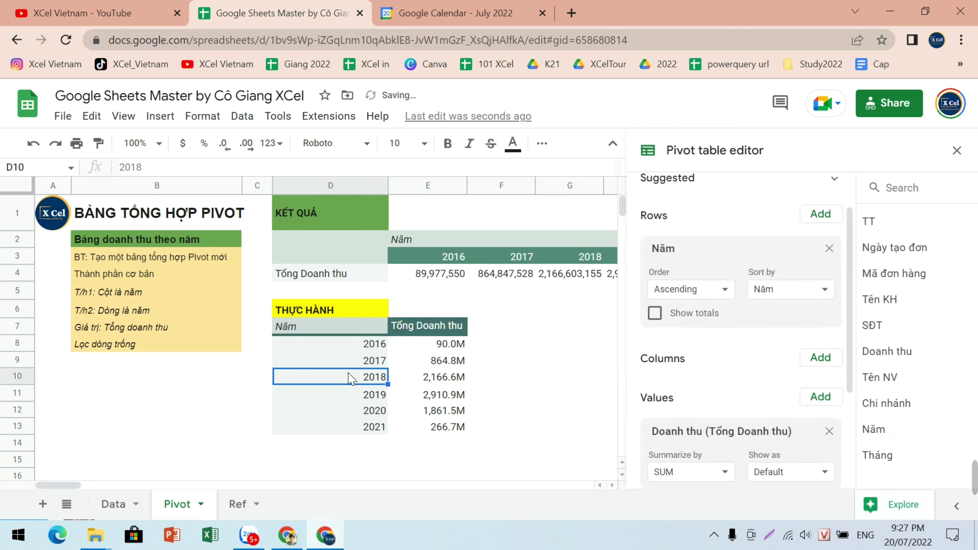